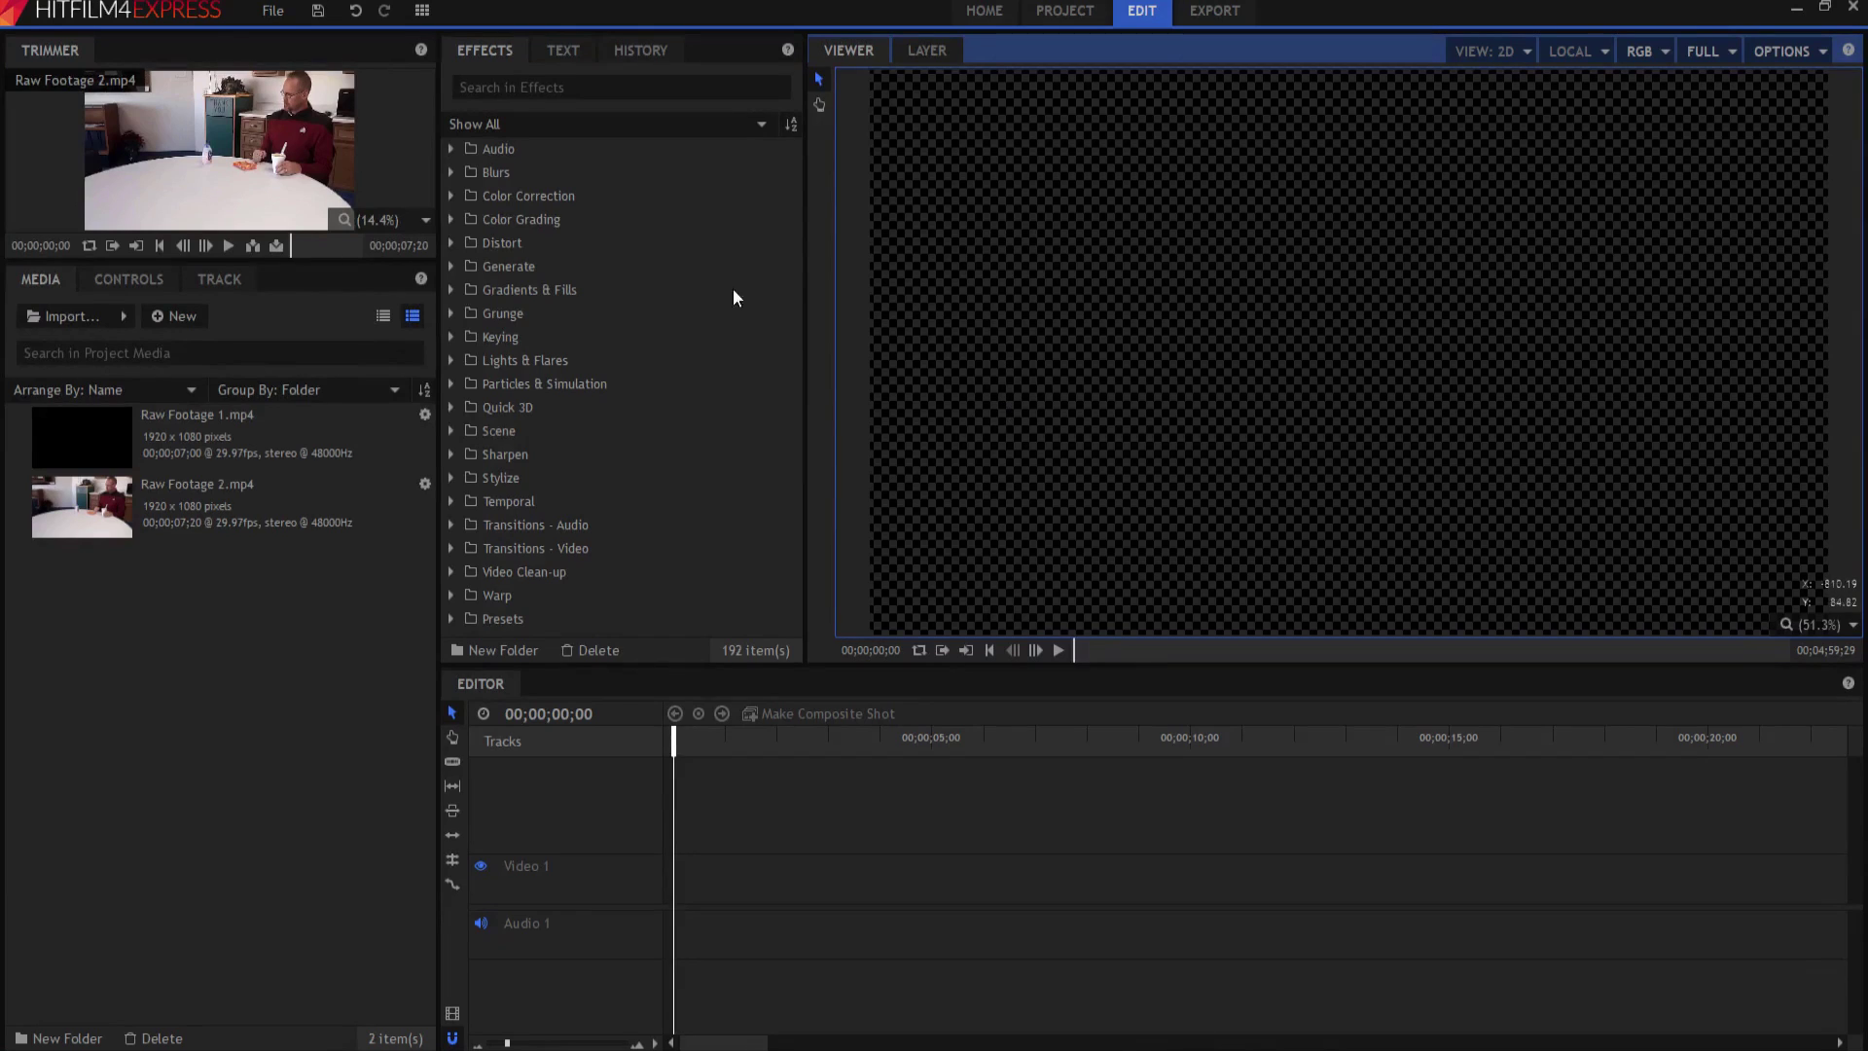
Drag Raw Footage 1.mp4 from the Media panel onto the empty timeline
{"action": "left_click_drag", "start_coordinate": [127, 434], "coordinate": [681, 888]}
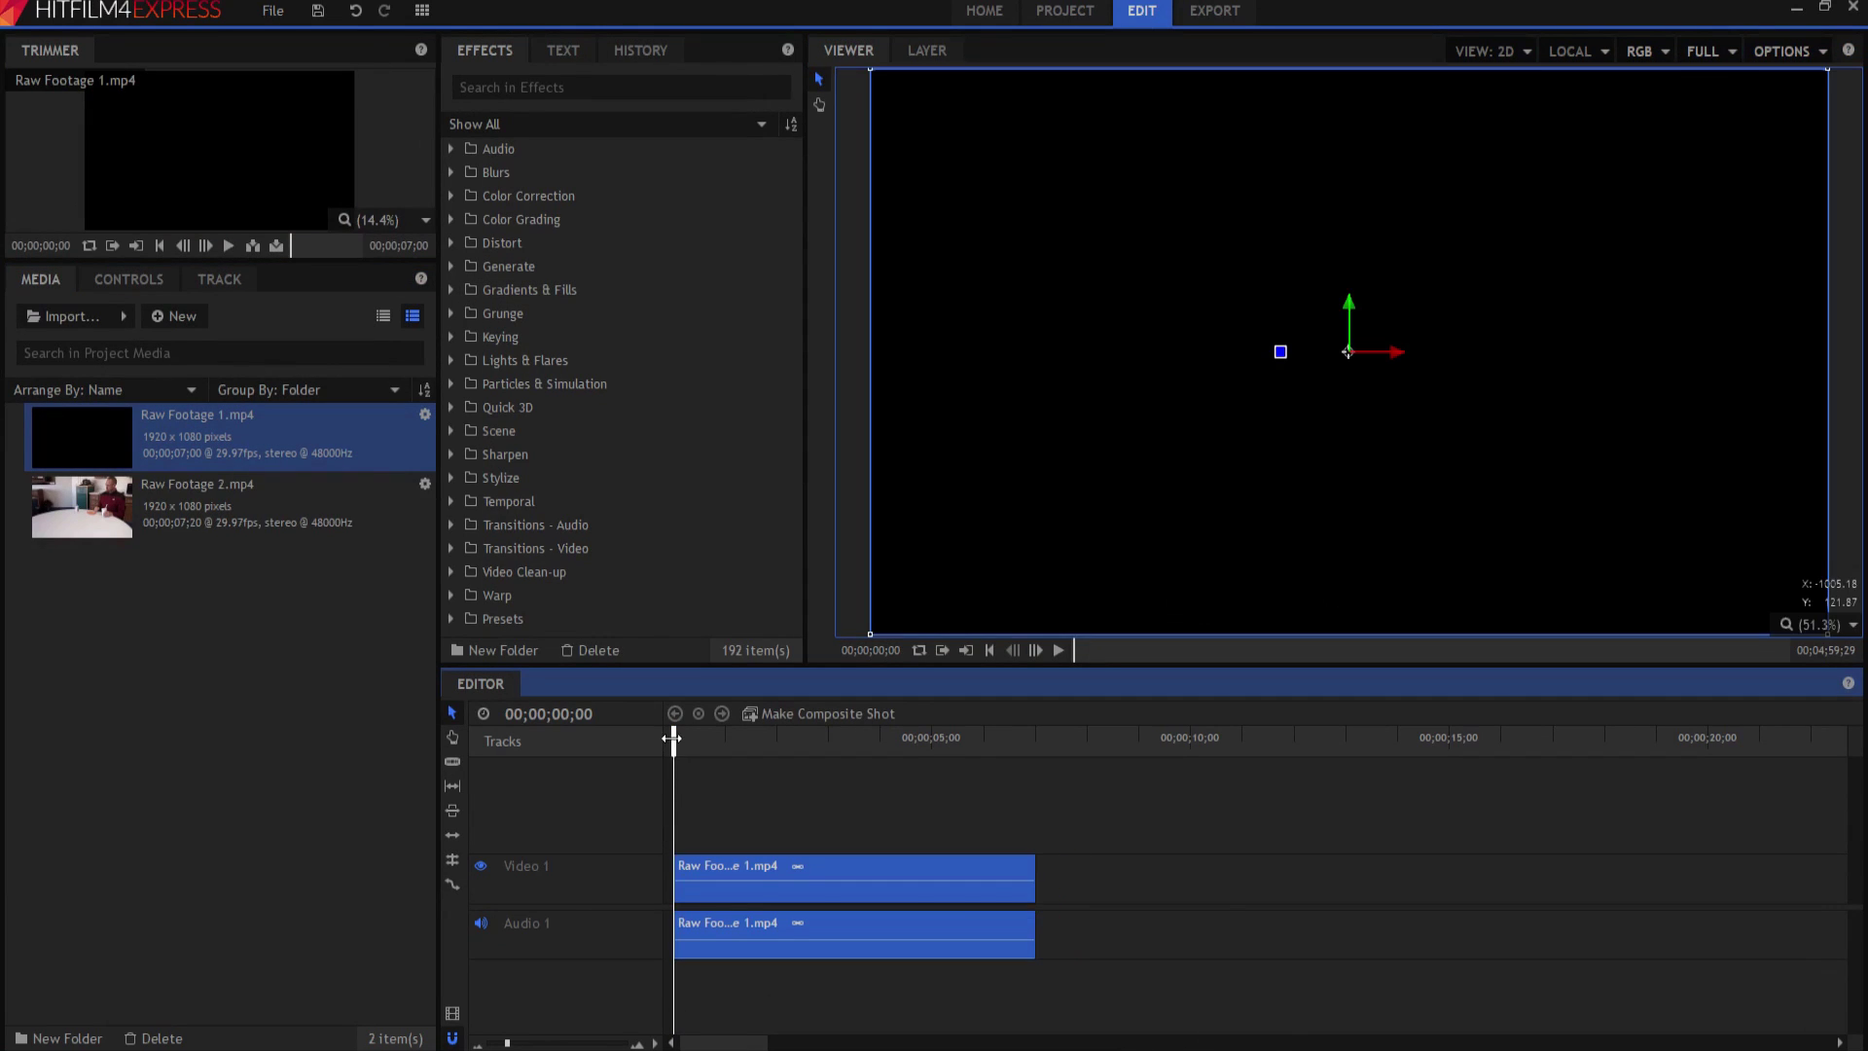
Drop Raw Footage 1.mp4 at the start of the Video 1 and Audio 1 tracks
{"action": "left_click_drag", "start_coordinate": [673, 739], "coordinate": [868, 736]}
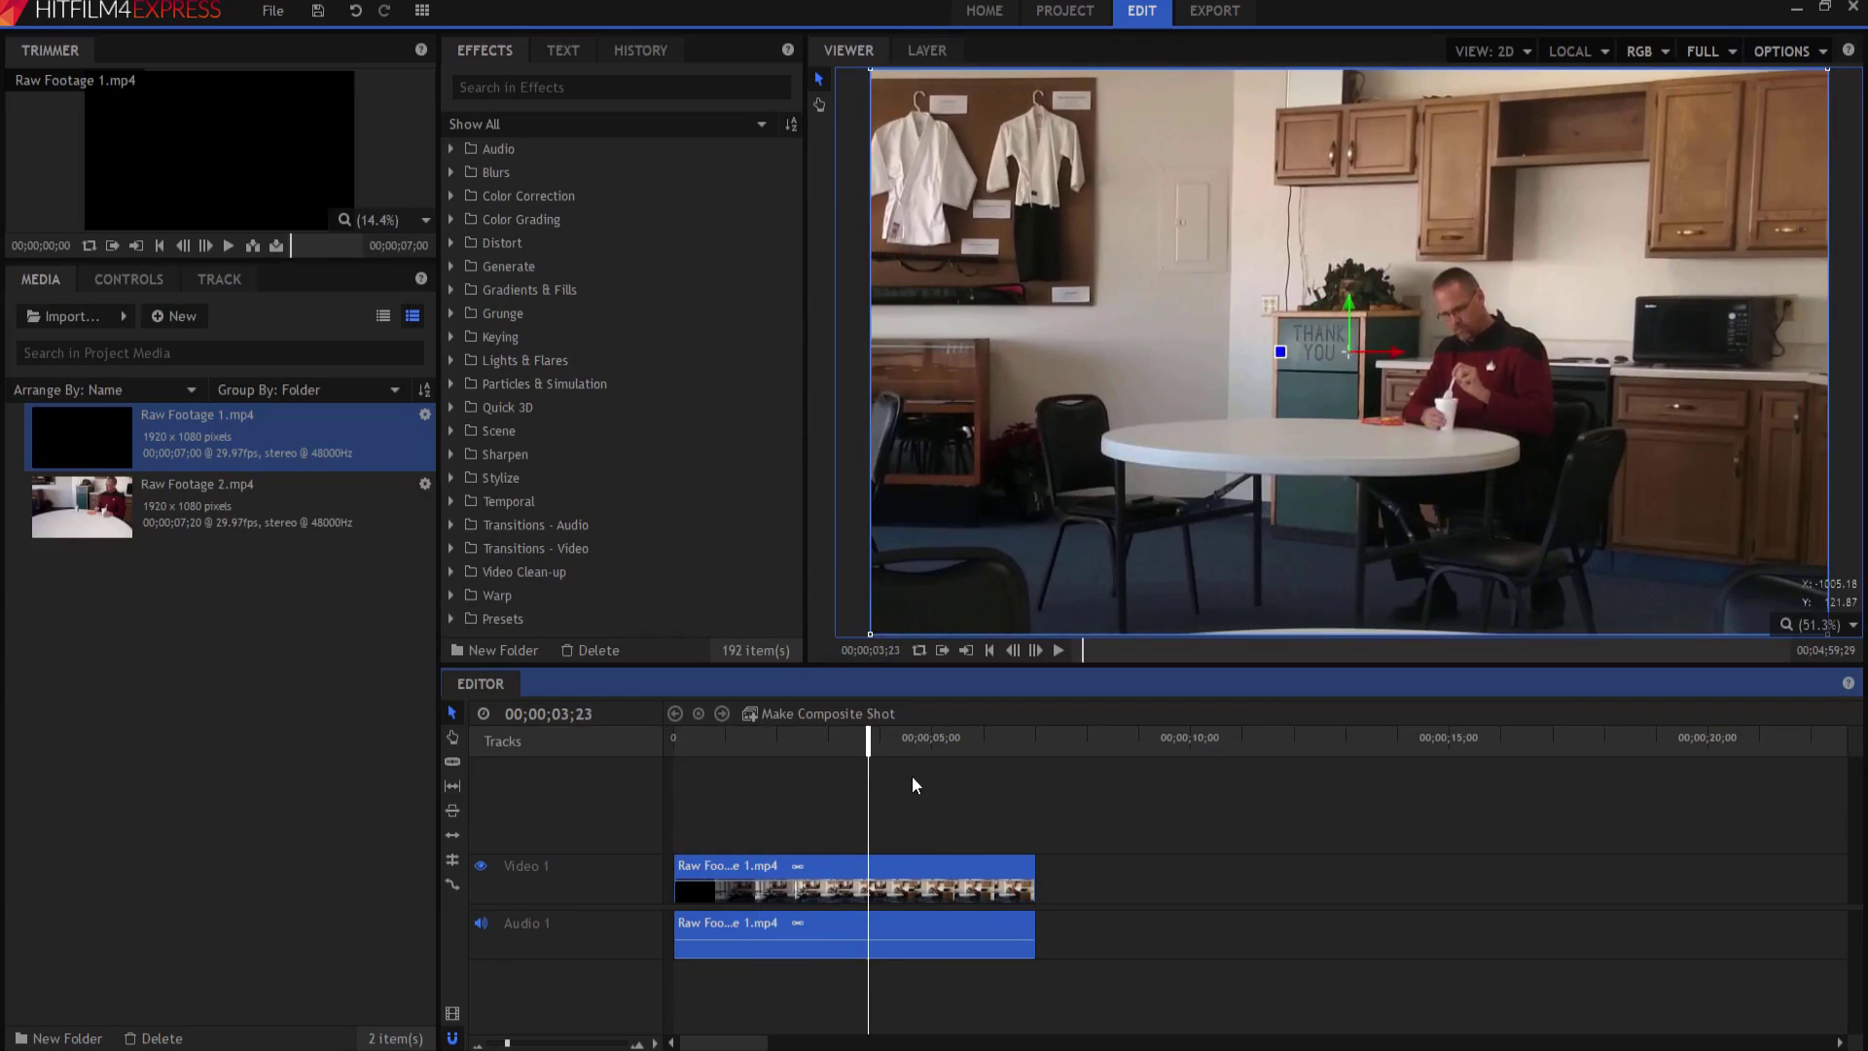
{"action": "left_click", "coordinate": [584, 86]}
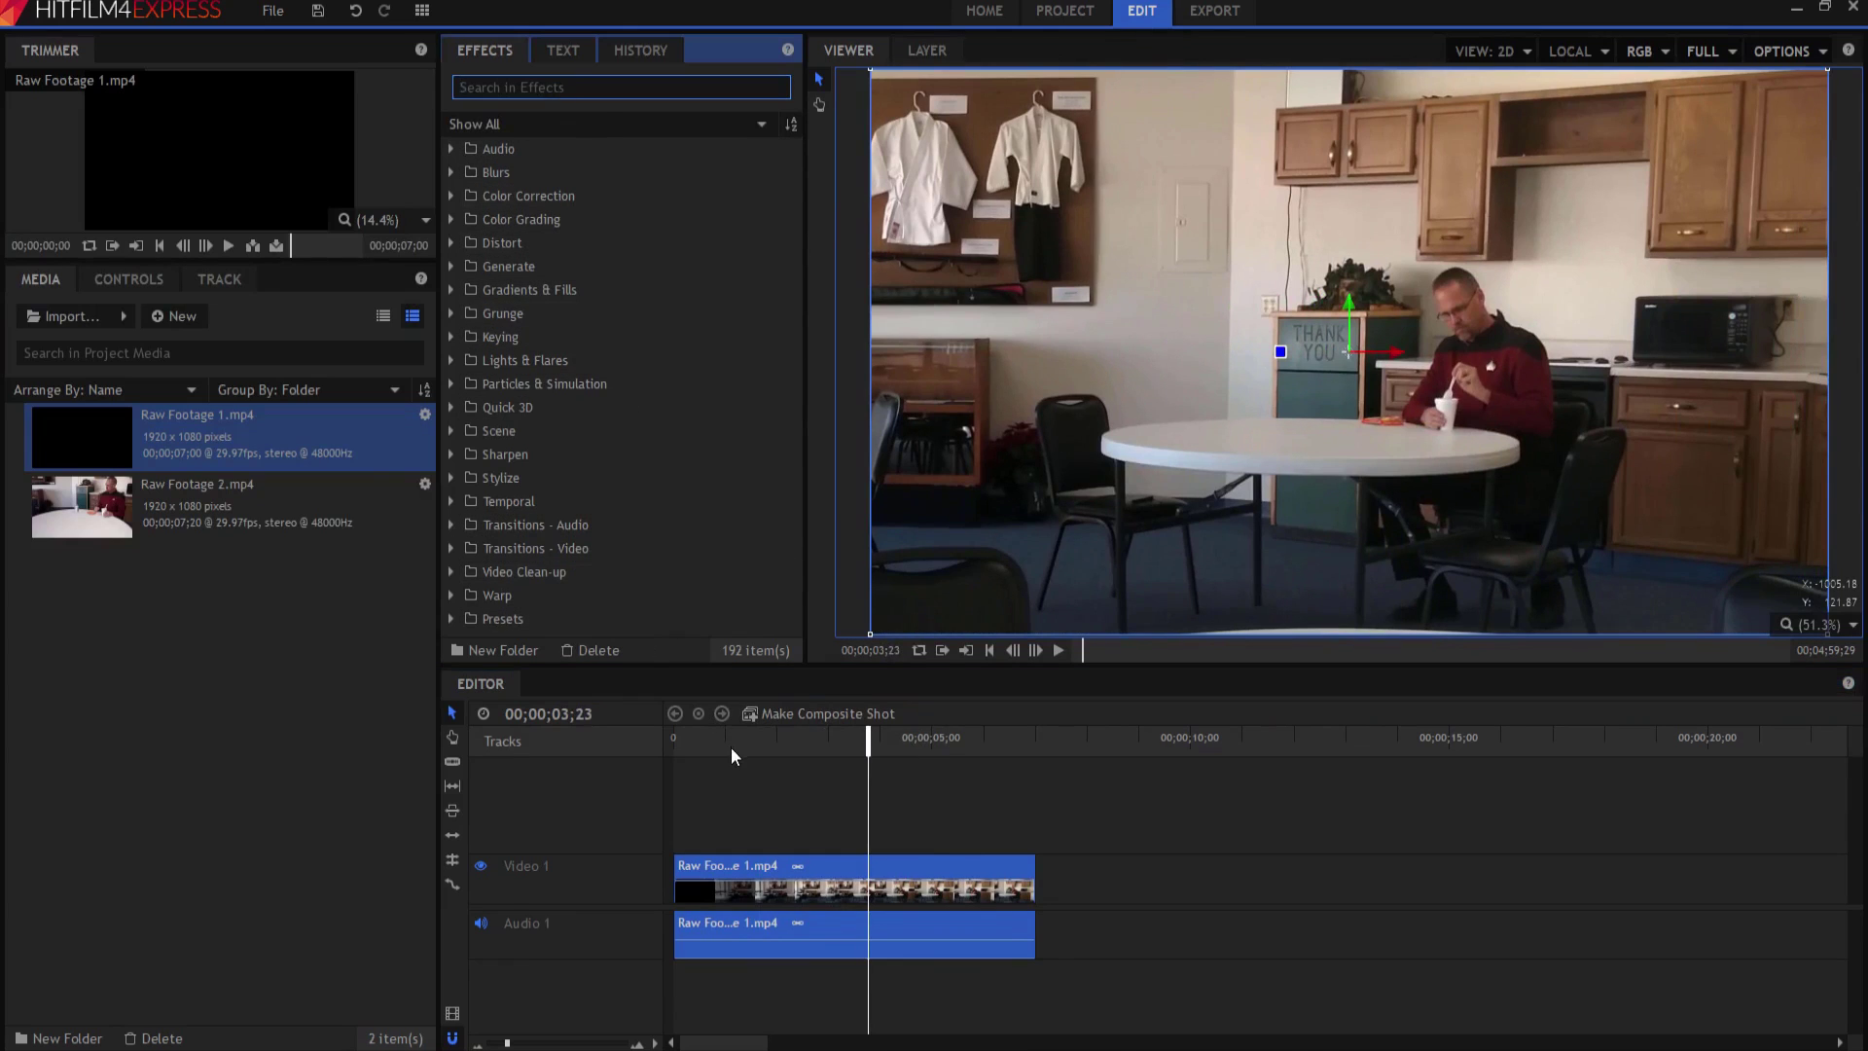
Apply the Letterbox effect, found by searching 'lett', to the first clip and preview it
{"action": "type", "text": "lett"}
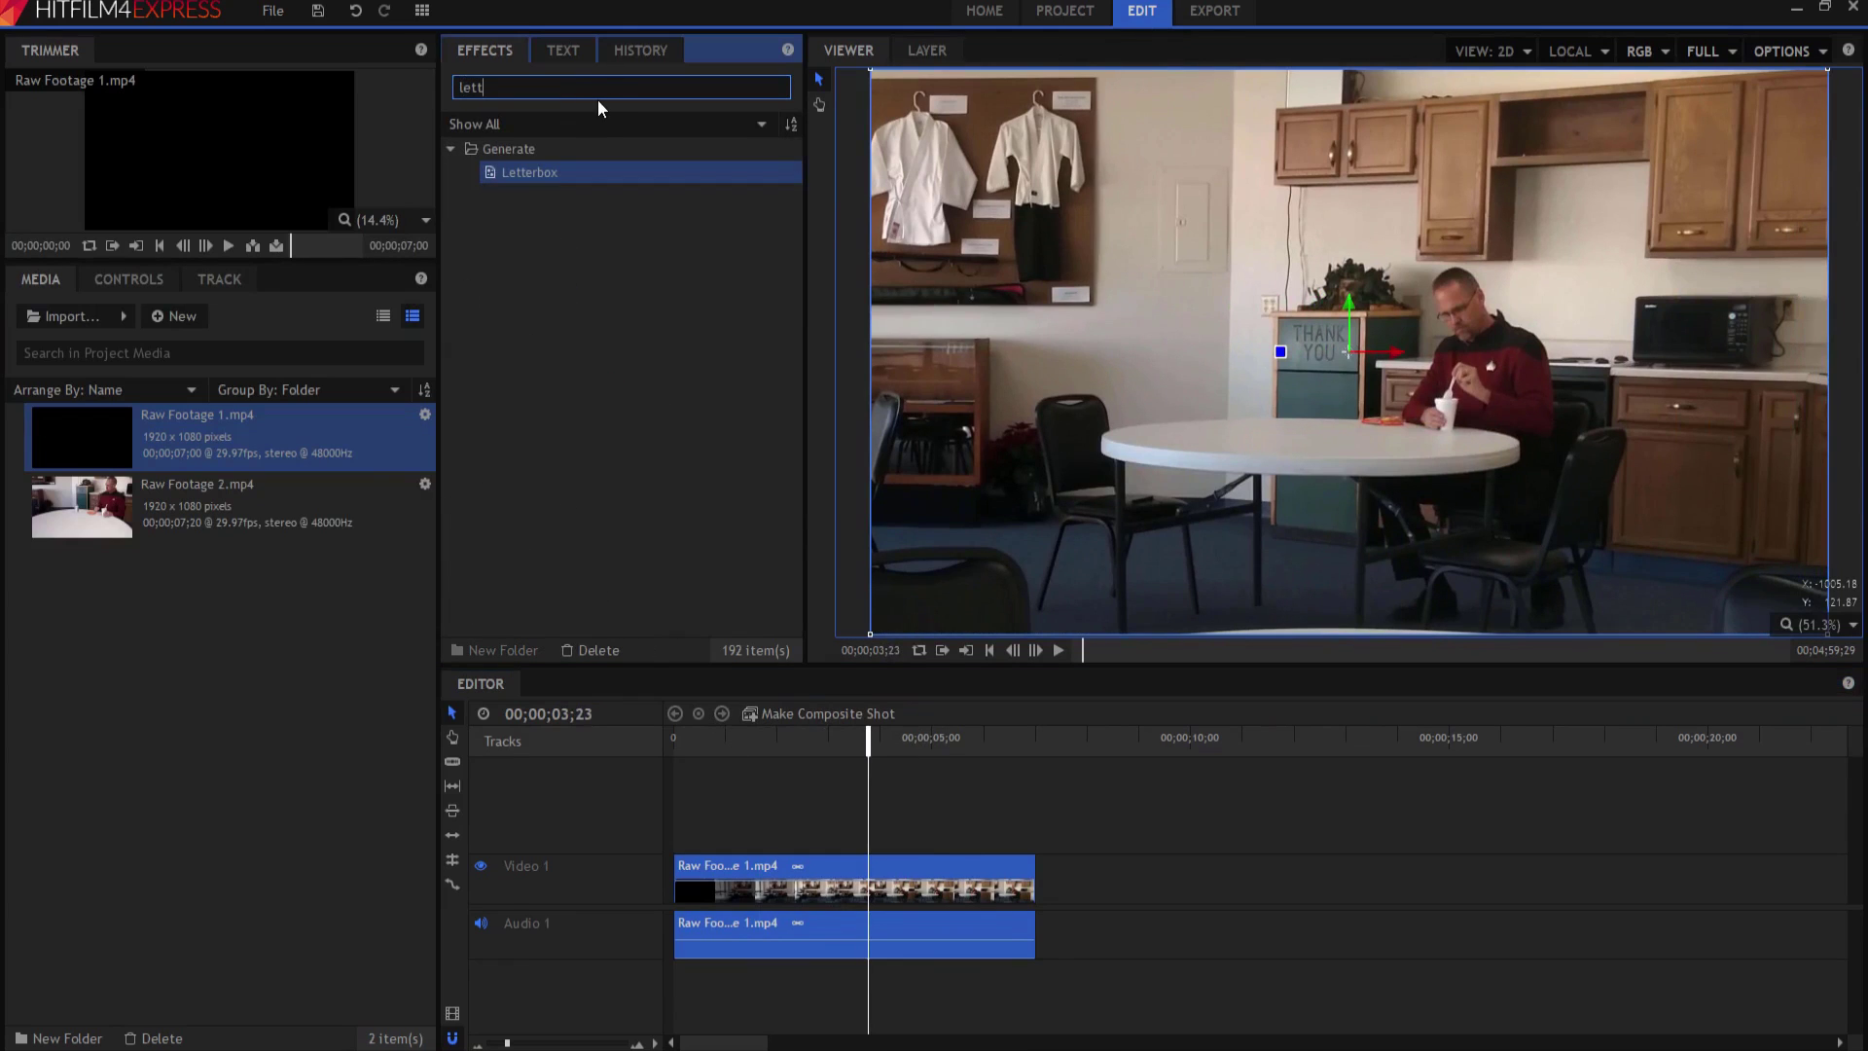
{"action": "left_click_drag", "start_coordinate": [521, 173], "coordinate": [833, 870]}
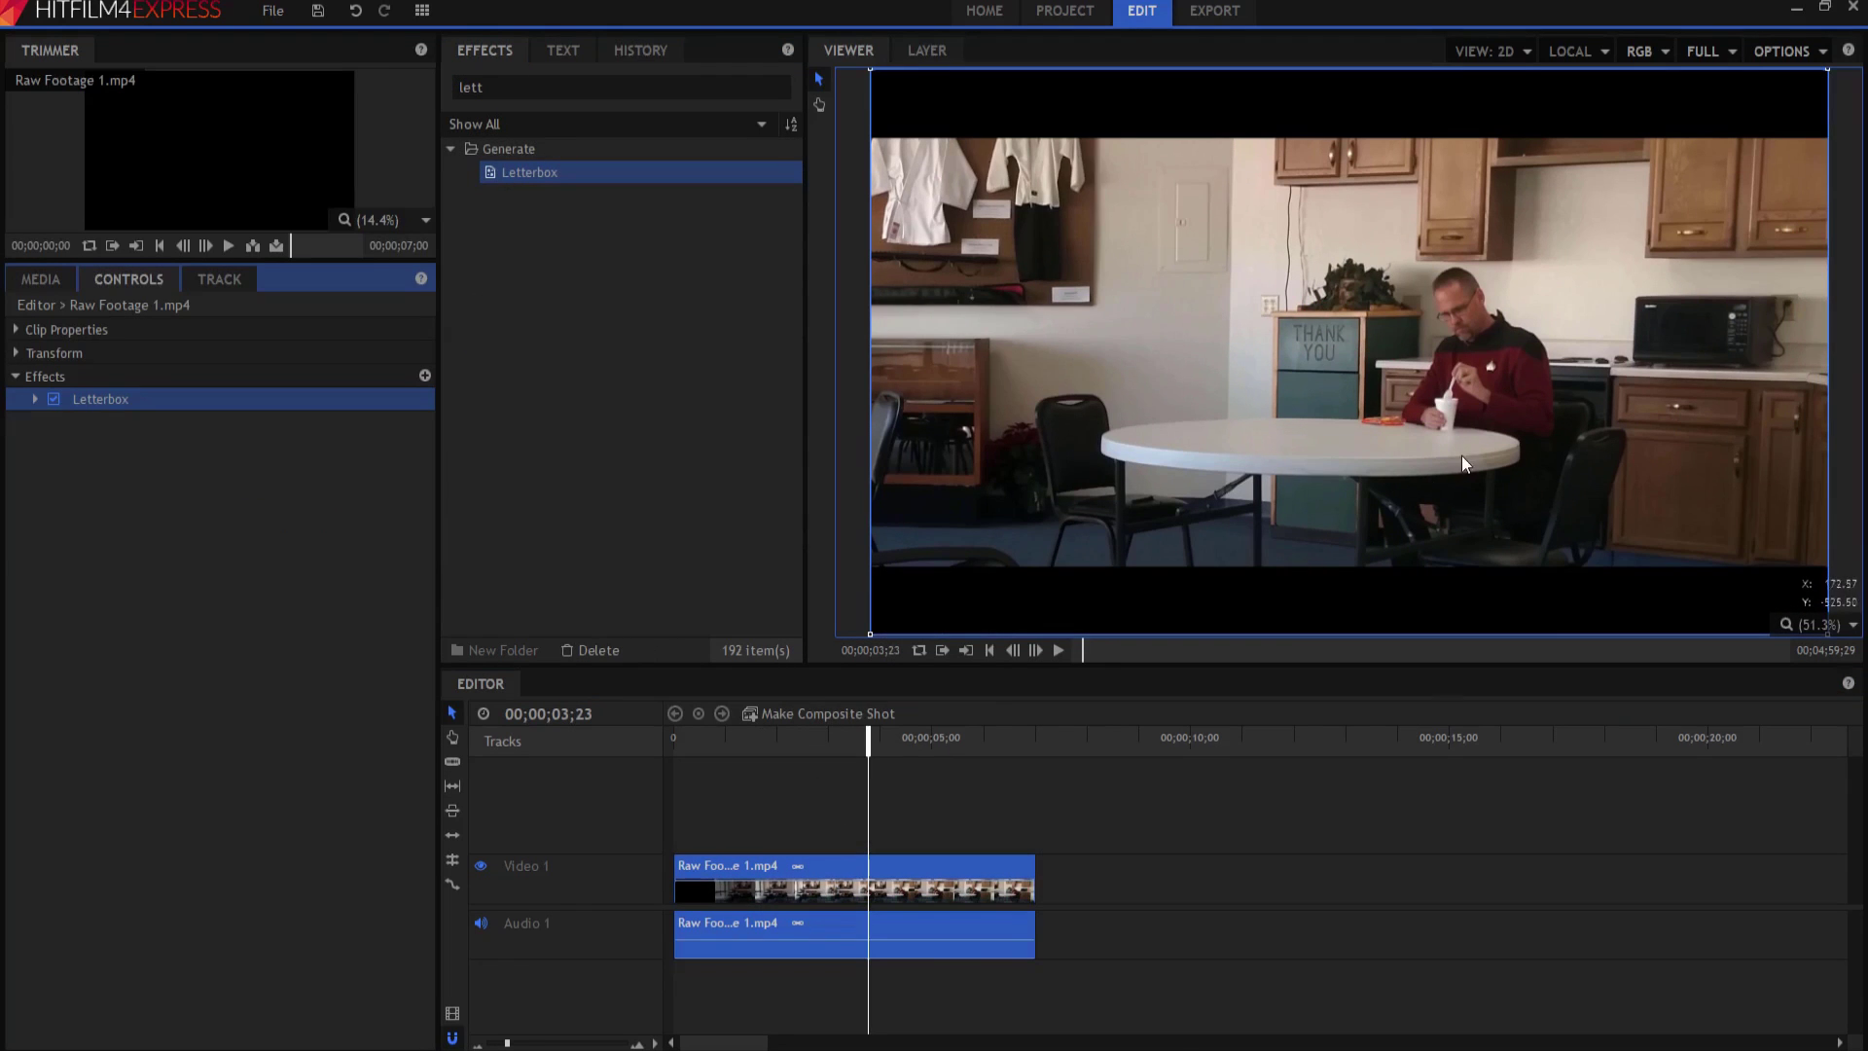
{"action": "mouse_move", "coordinate": [868, 740]}
{"action": "left_mouse_down"}
{"action": "mouse_move", "coordinate": [1012, 747]}
{"action": "mouse_move", "coordinate": [878, 745]}
{"action": "left_mouse_up"}
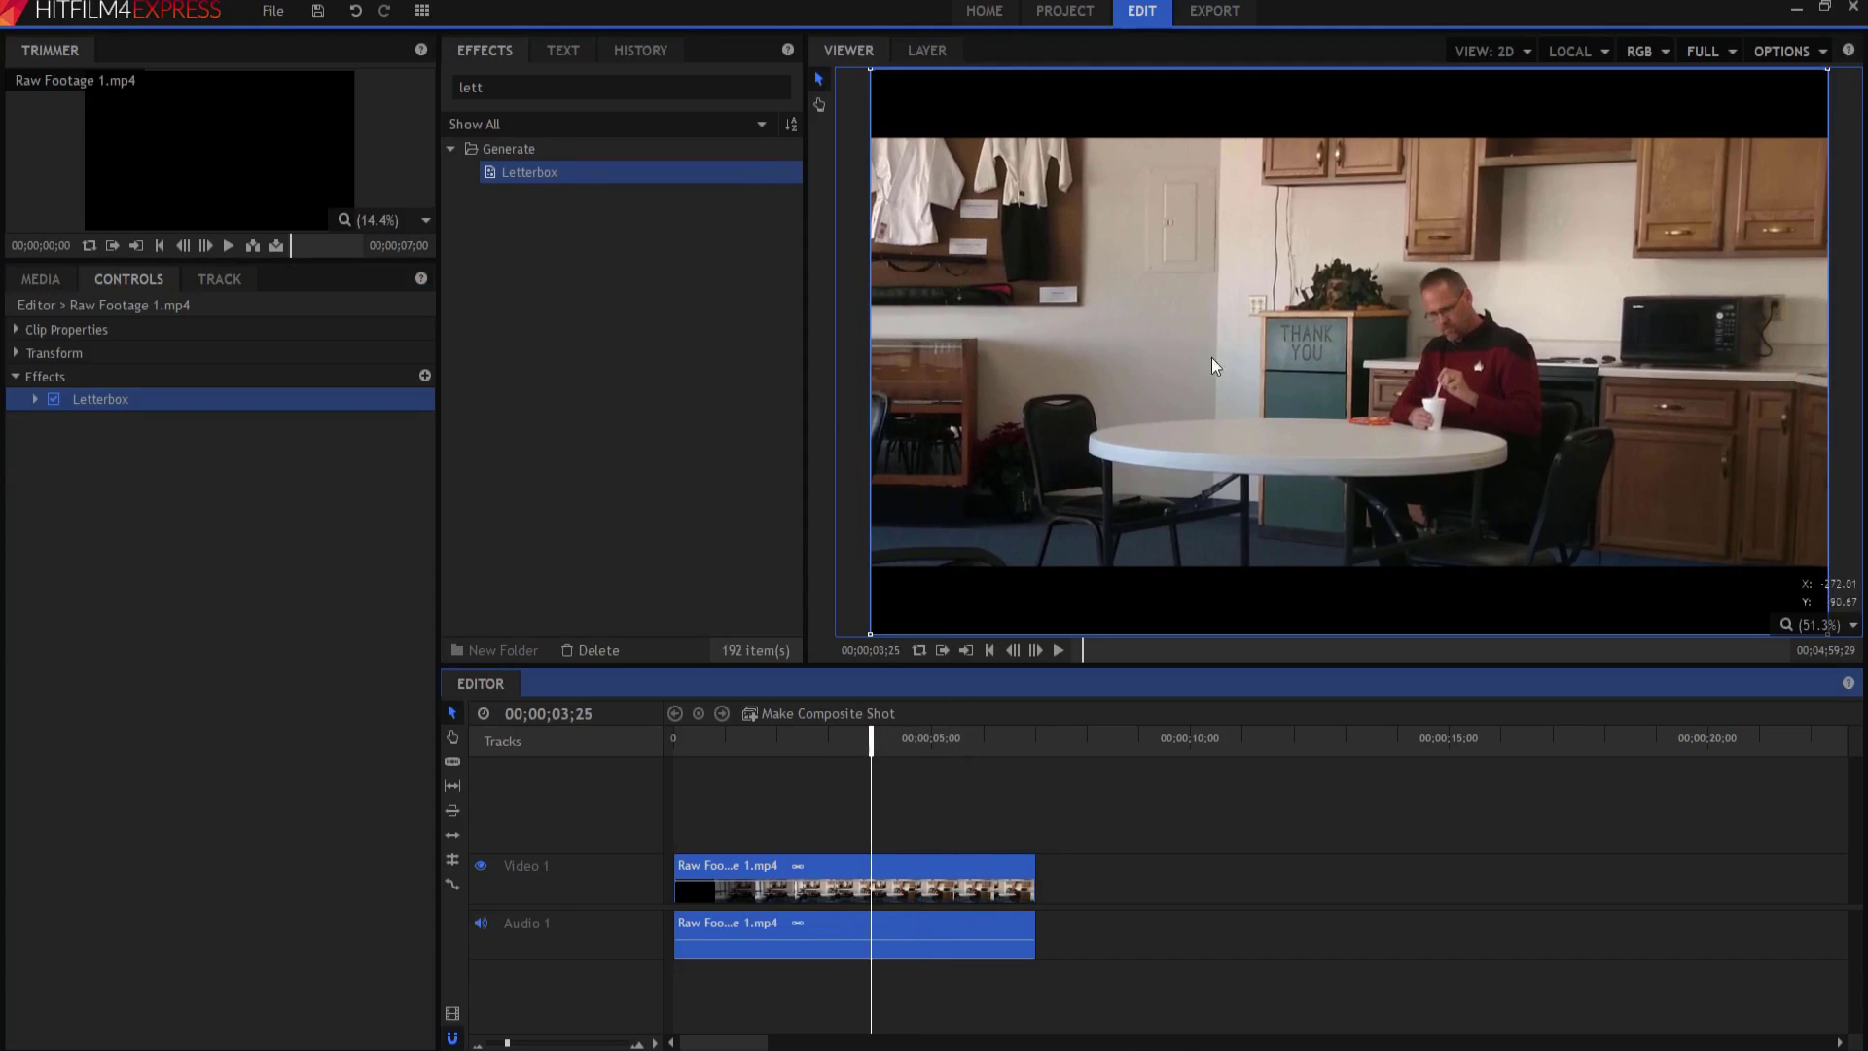
{"action": "left_click", "coordinate": [35, 399]}
Try 16:9 and 4:3 letterbox aspect ratios, then set it back to 2.35:1
{"action": "left_click", "coordinate": [212, 444]}
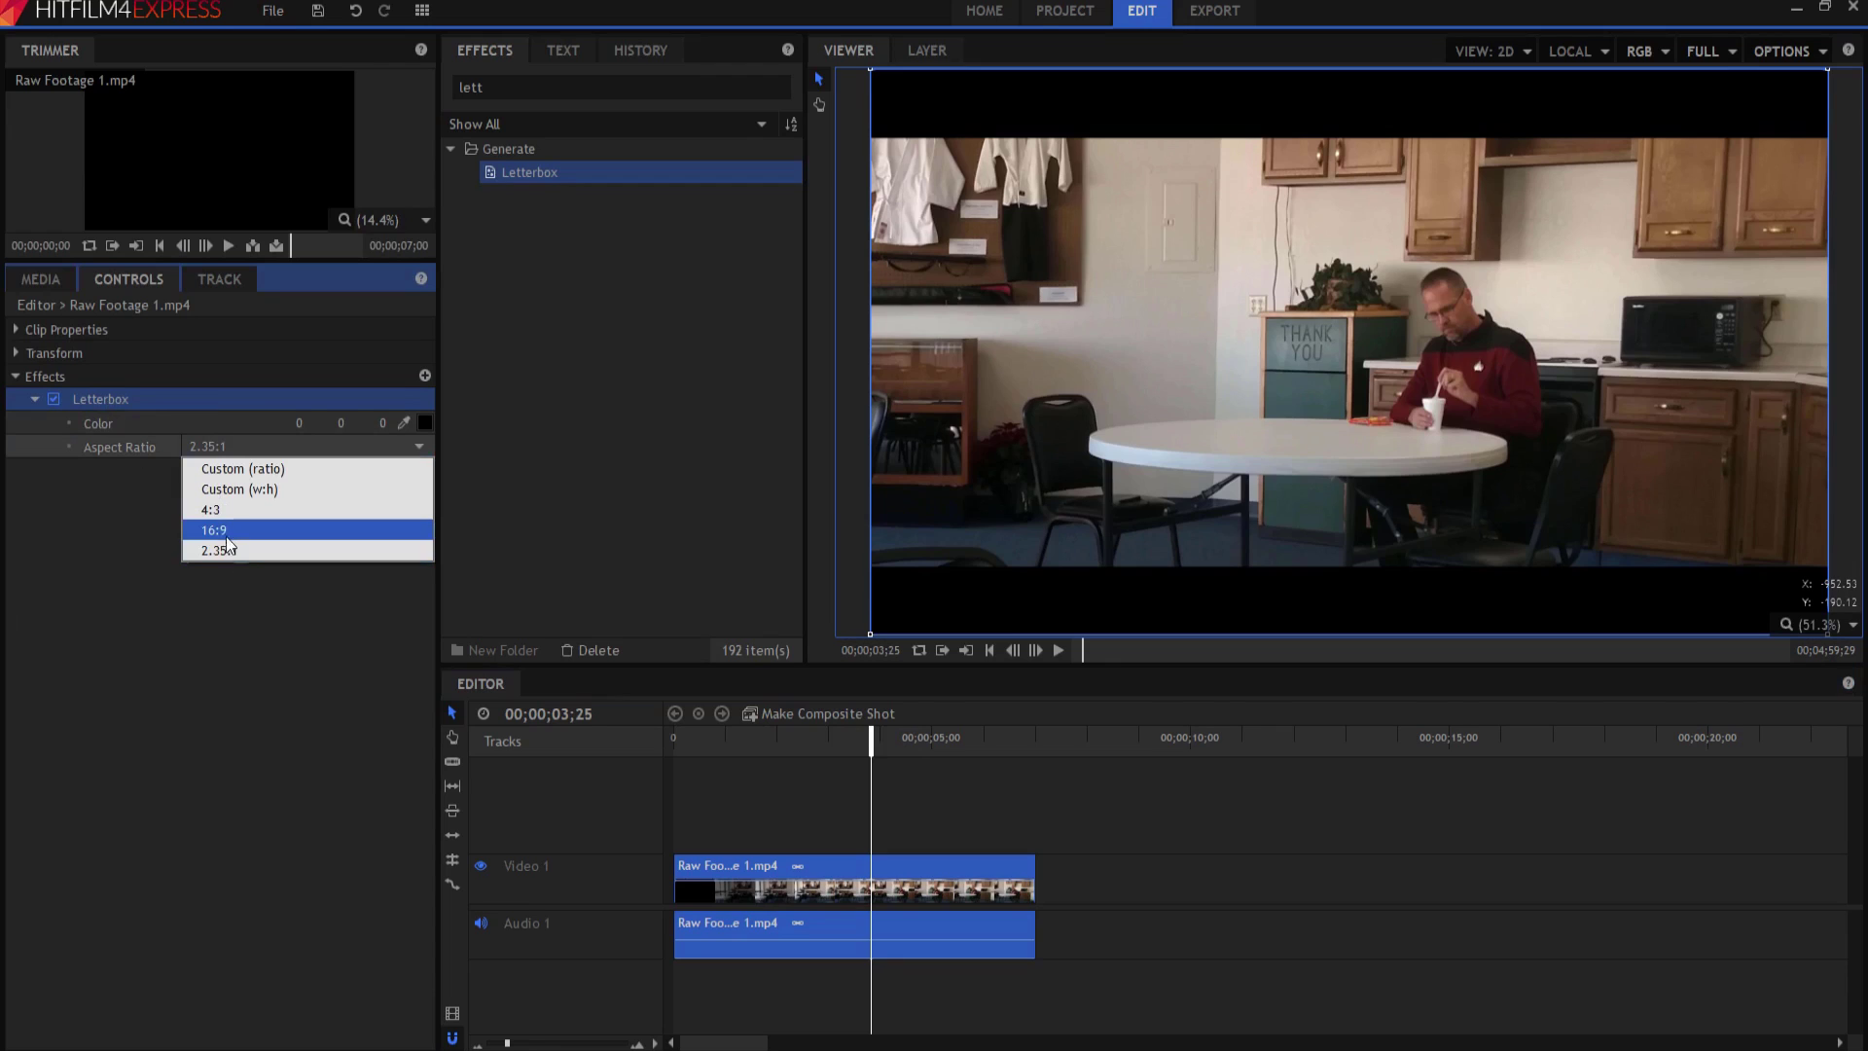
{"action": "left_click", "coordinate": [225, 531]}
{"action": "left_click", "coordinate": [211, 450]}
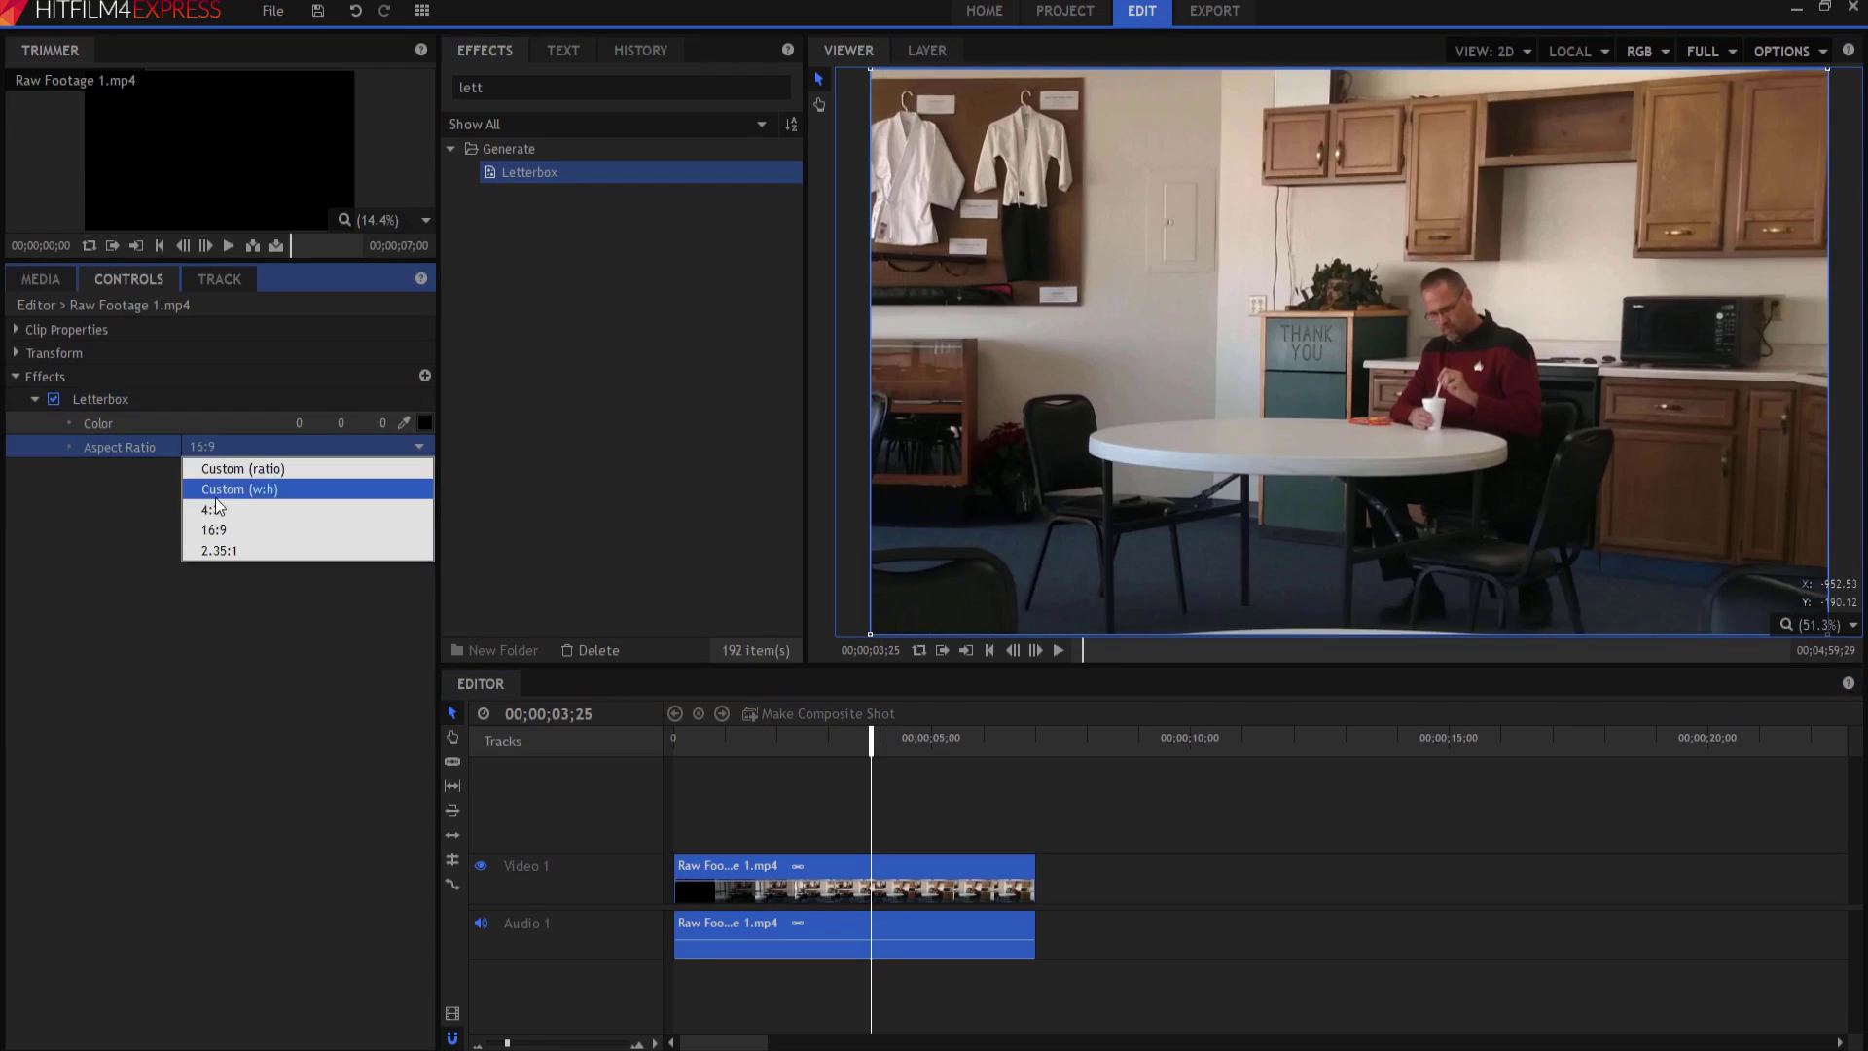
{"action": "left_click", "coordinate": [216, 512]}
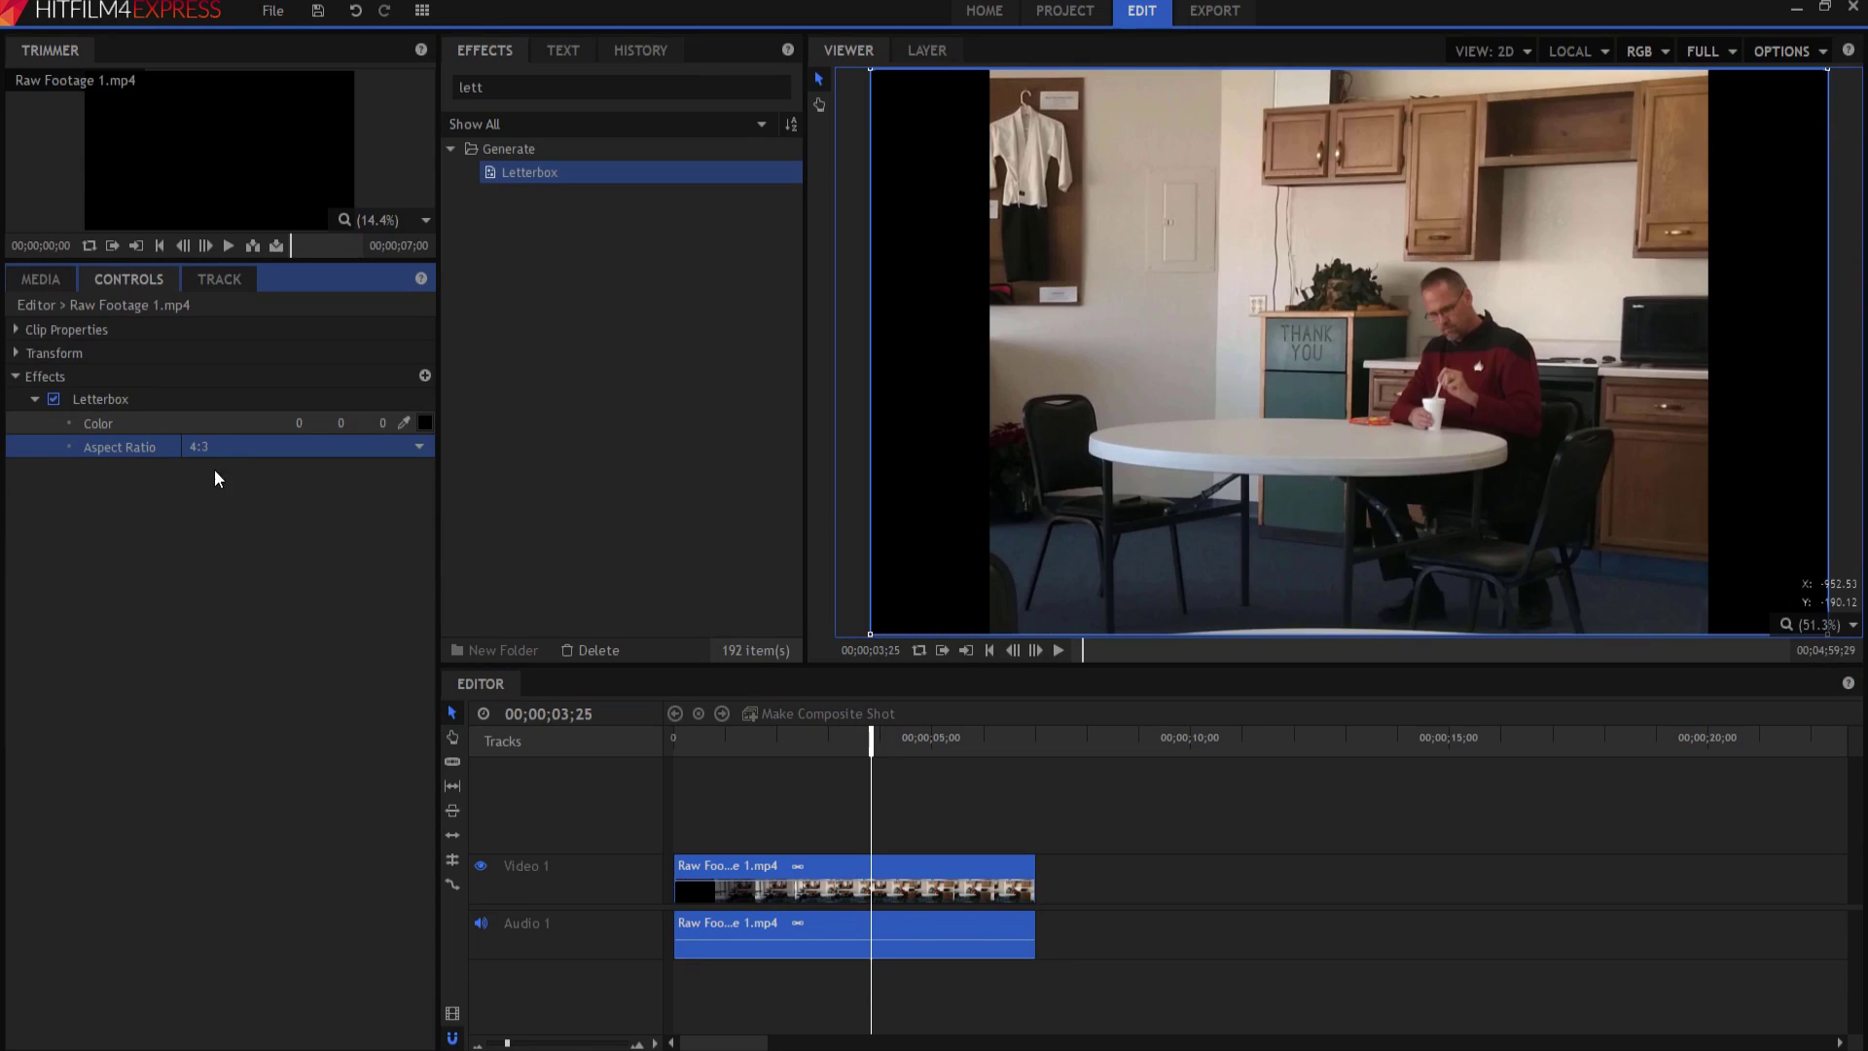
{"action": "left_click", "coordinate": [206, 445]}
{"action": "left_click", "coordinate": [218, 551]}
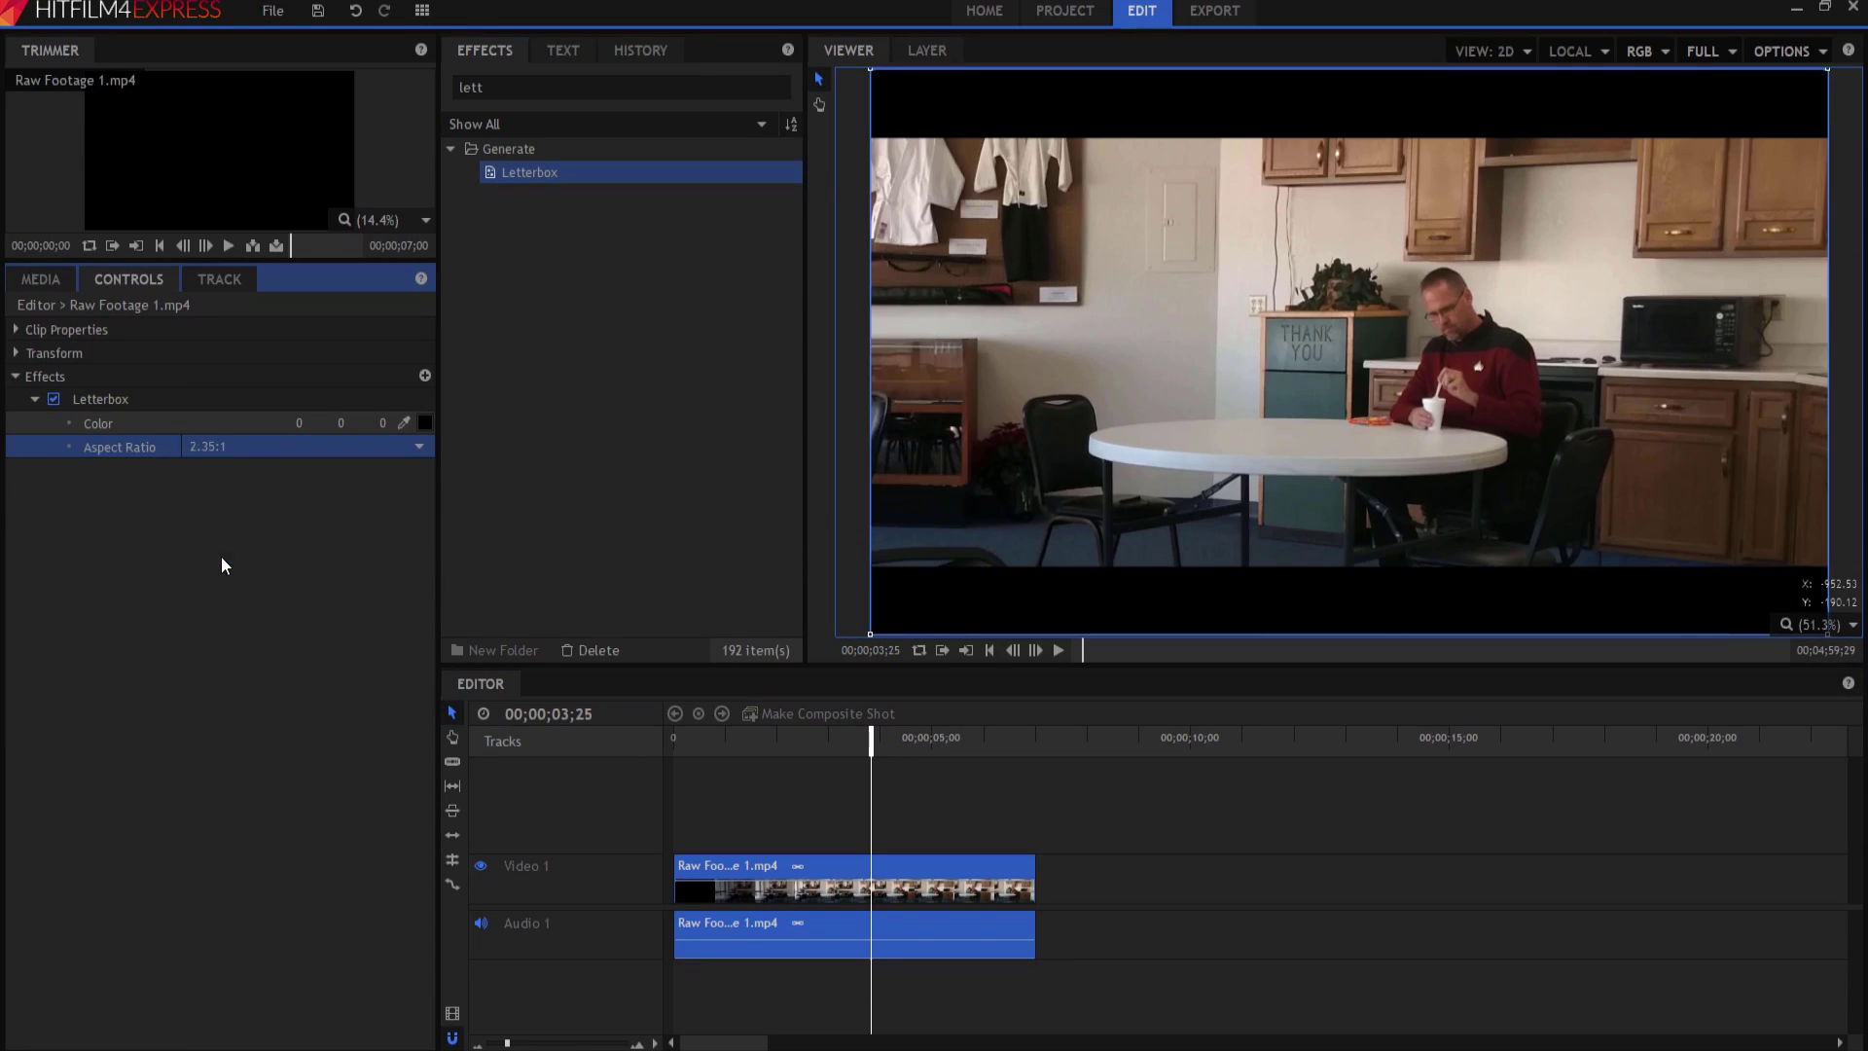
{"action": "left_click", "coordinate": [425, 422]}
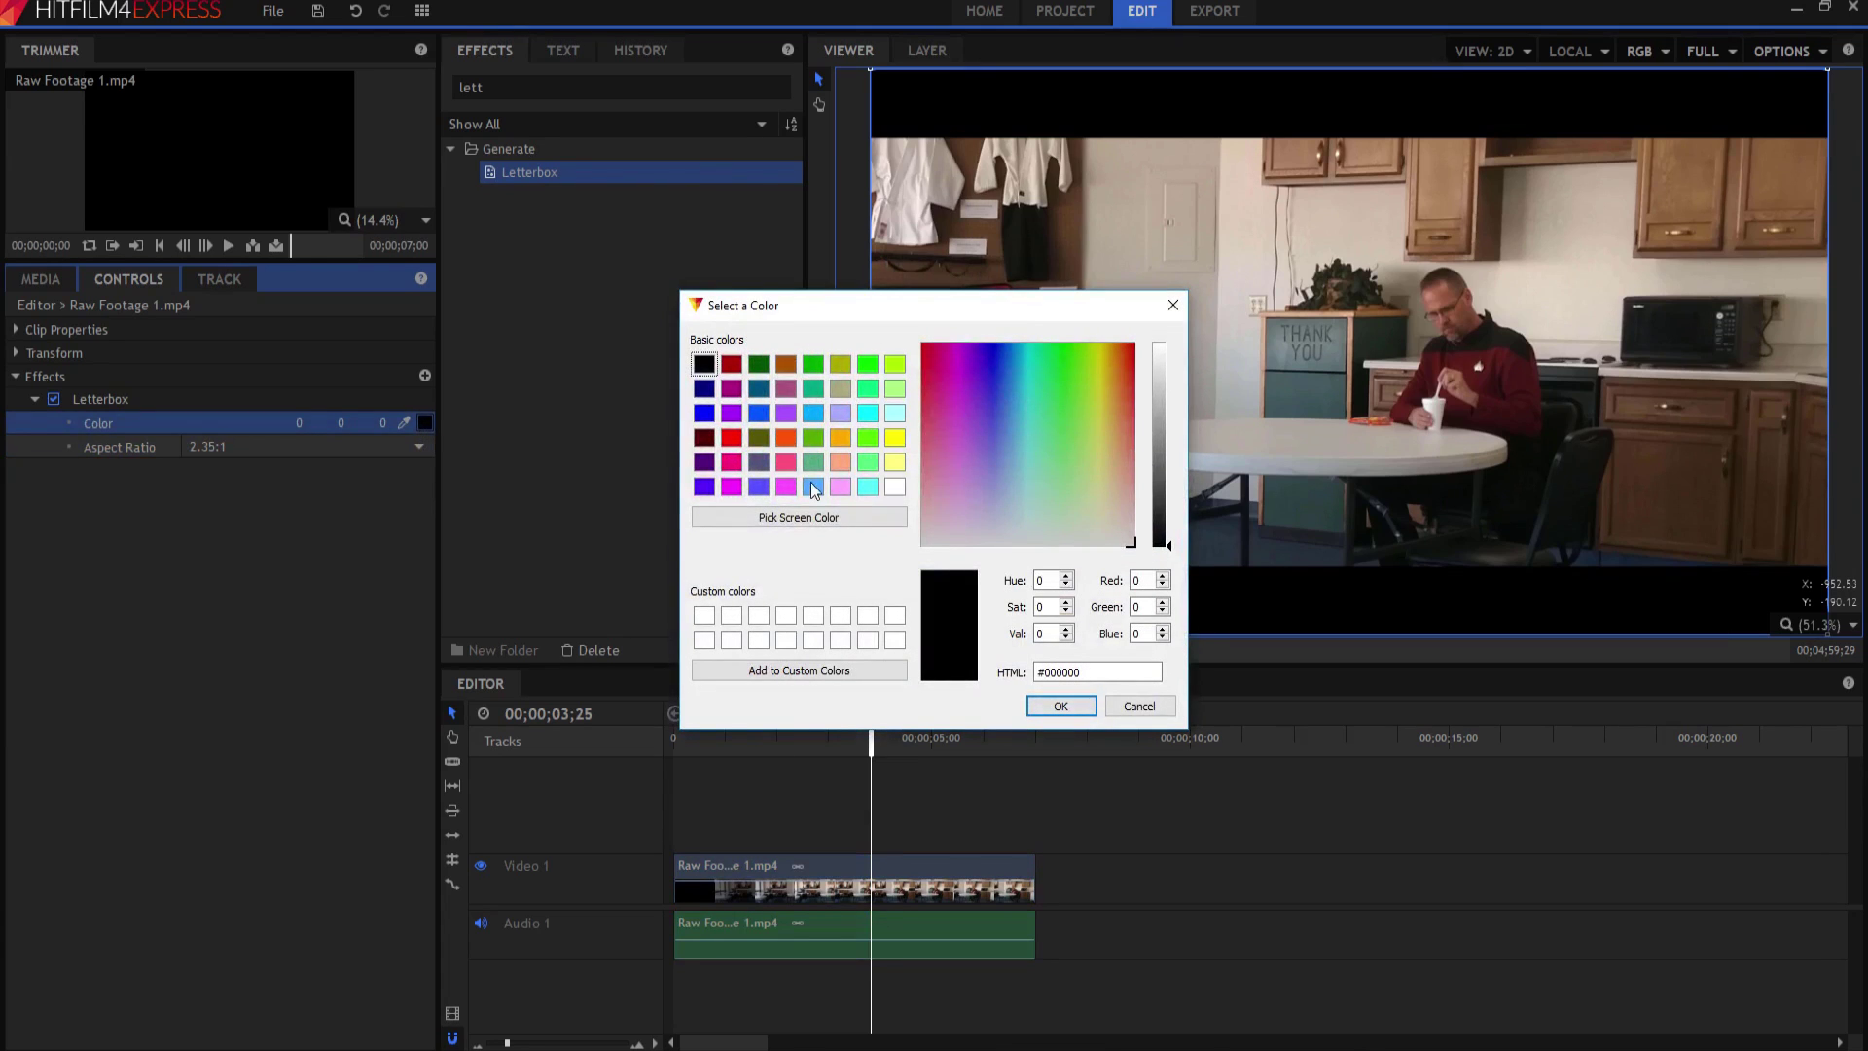
{"action": "left_click", "coordinate": [786, 435]}
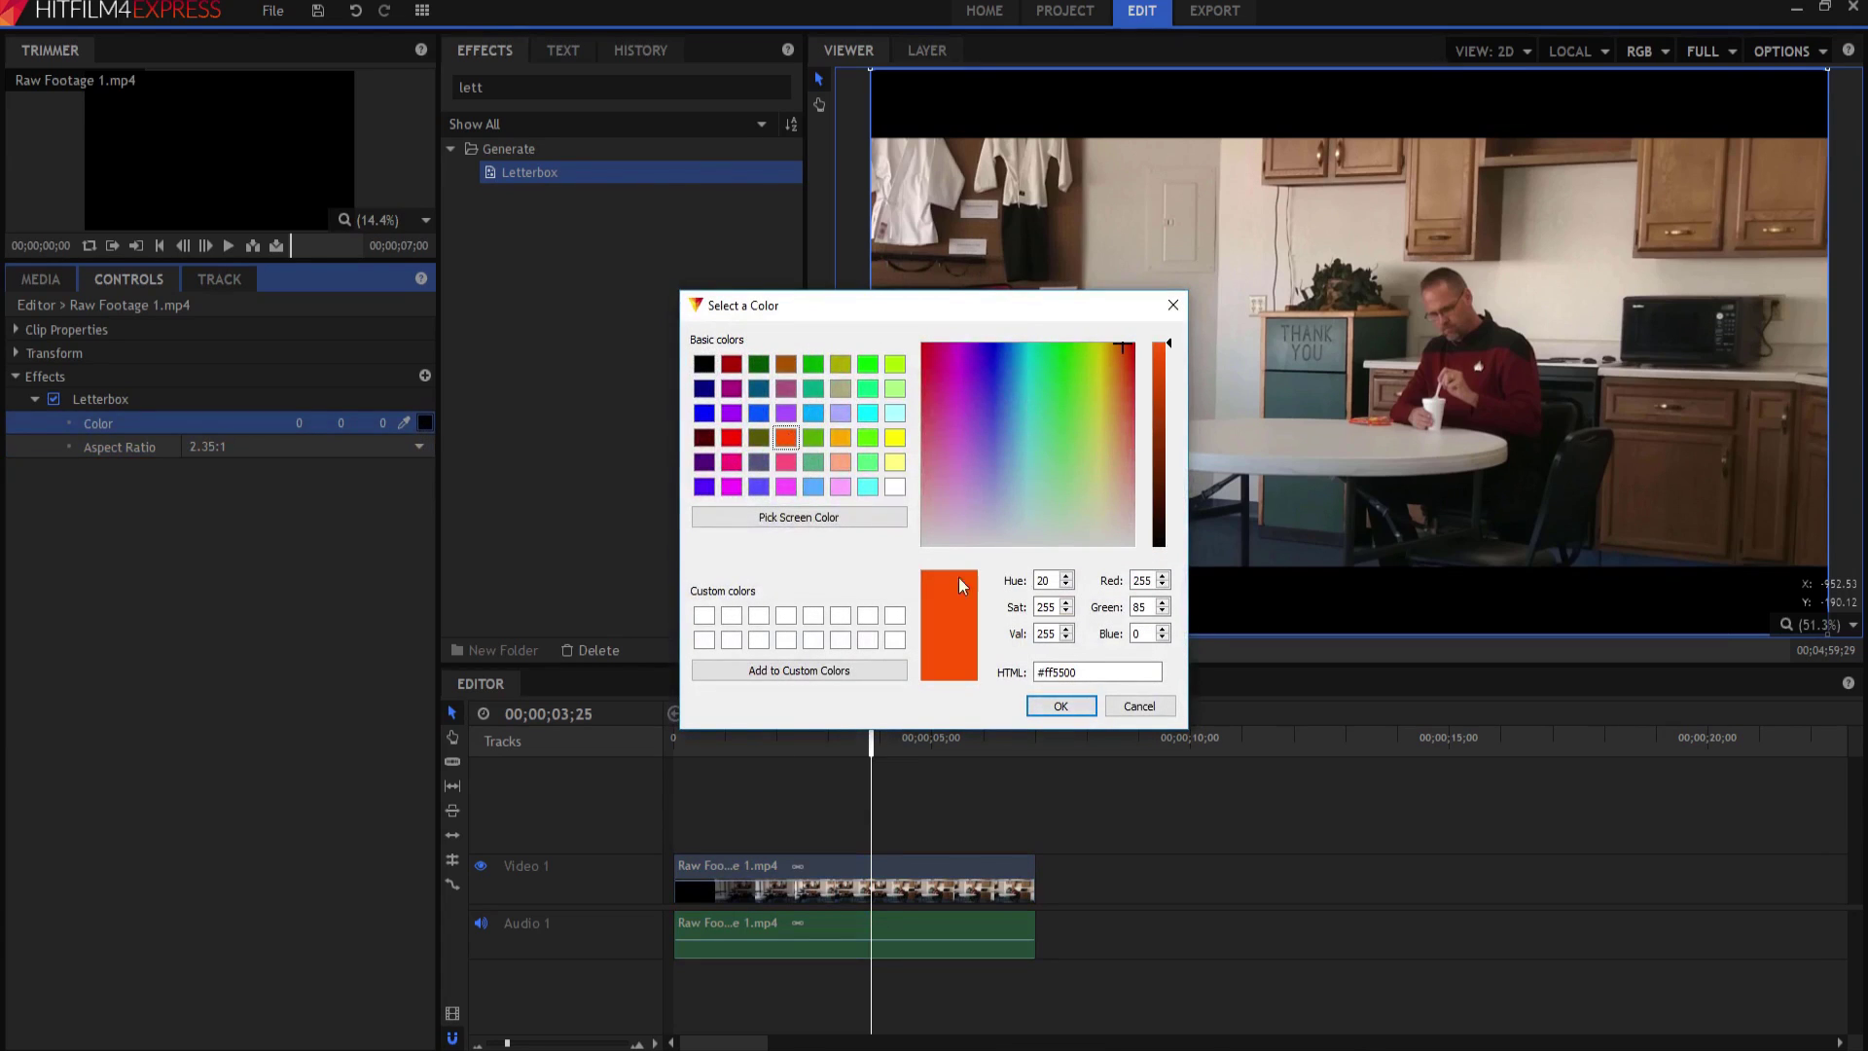
{"action": "left_click", "coordinate": [1060, 705]}
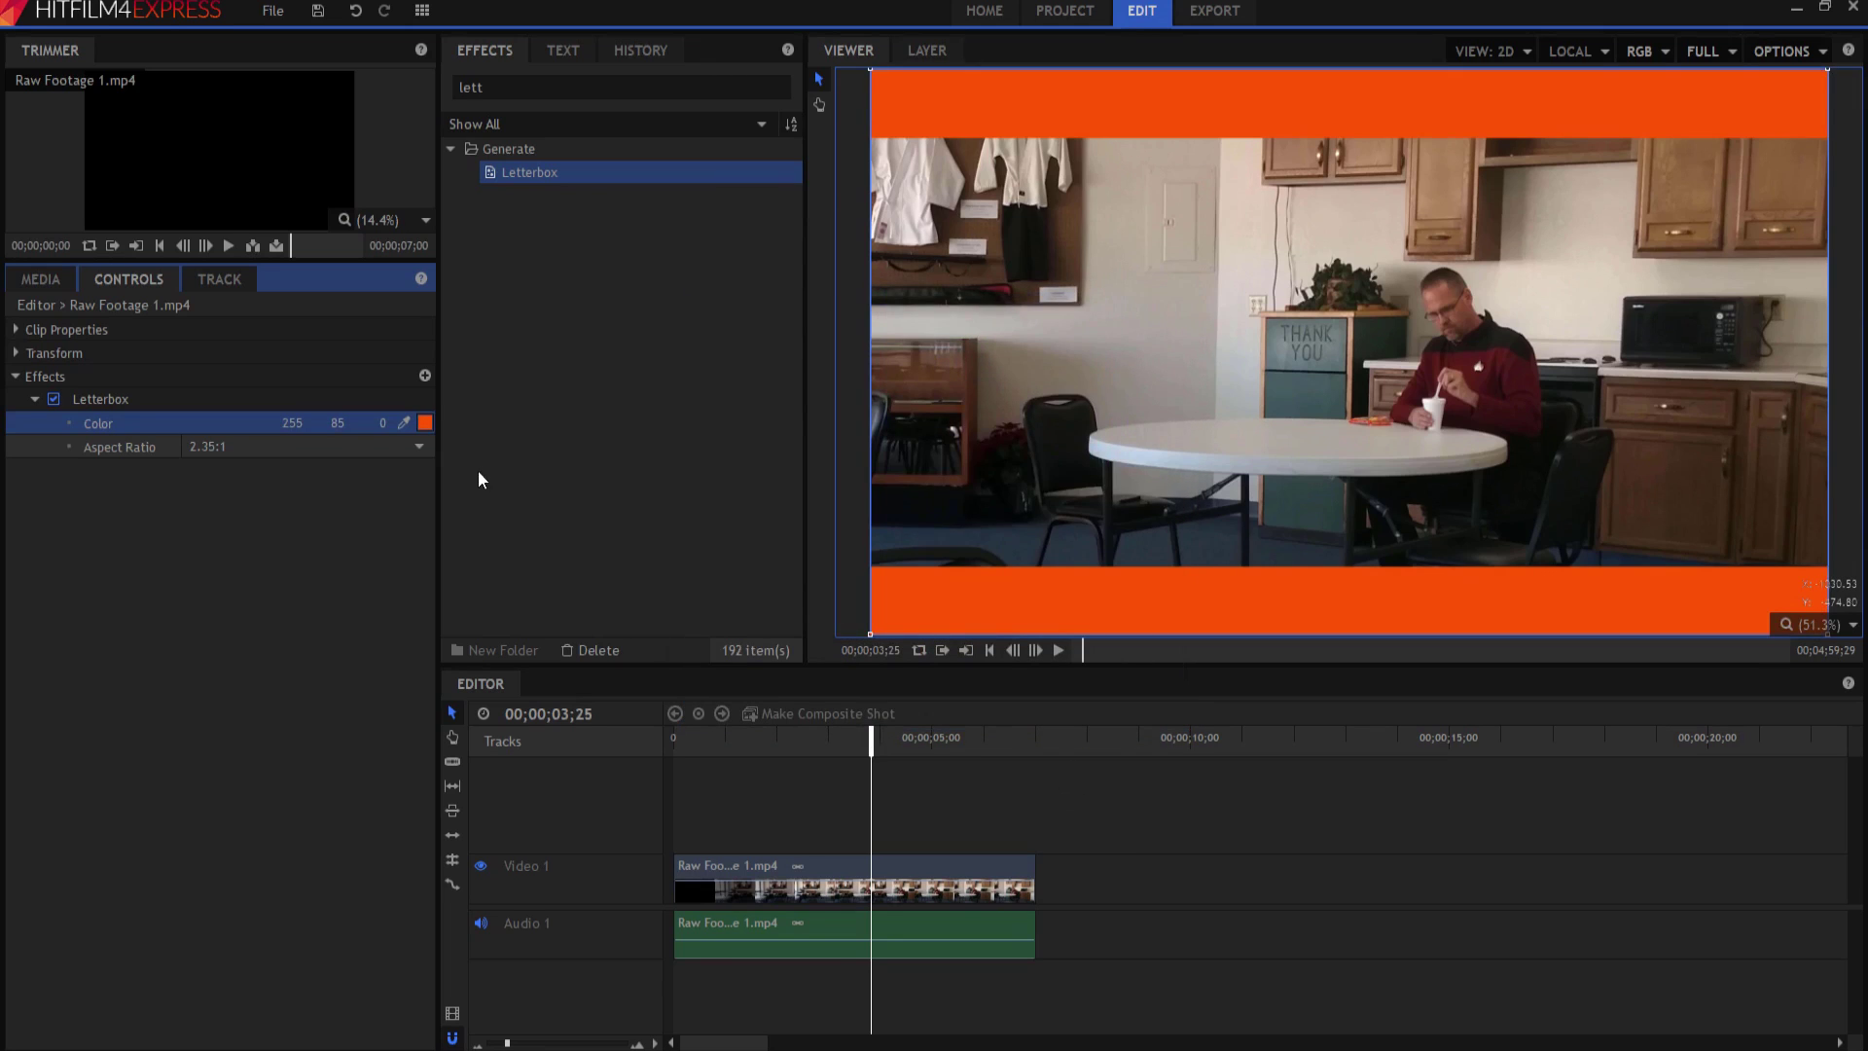
{"action": "left_click", "coordinate": [424, 422]}
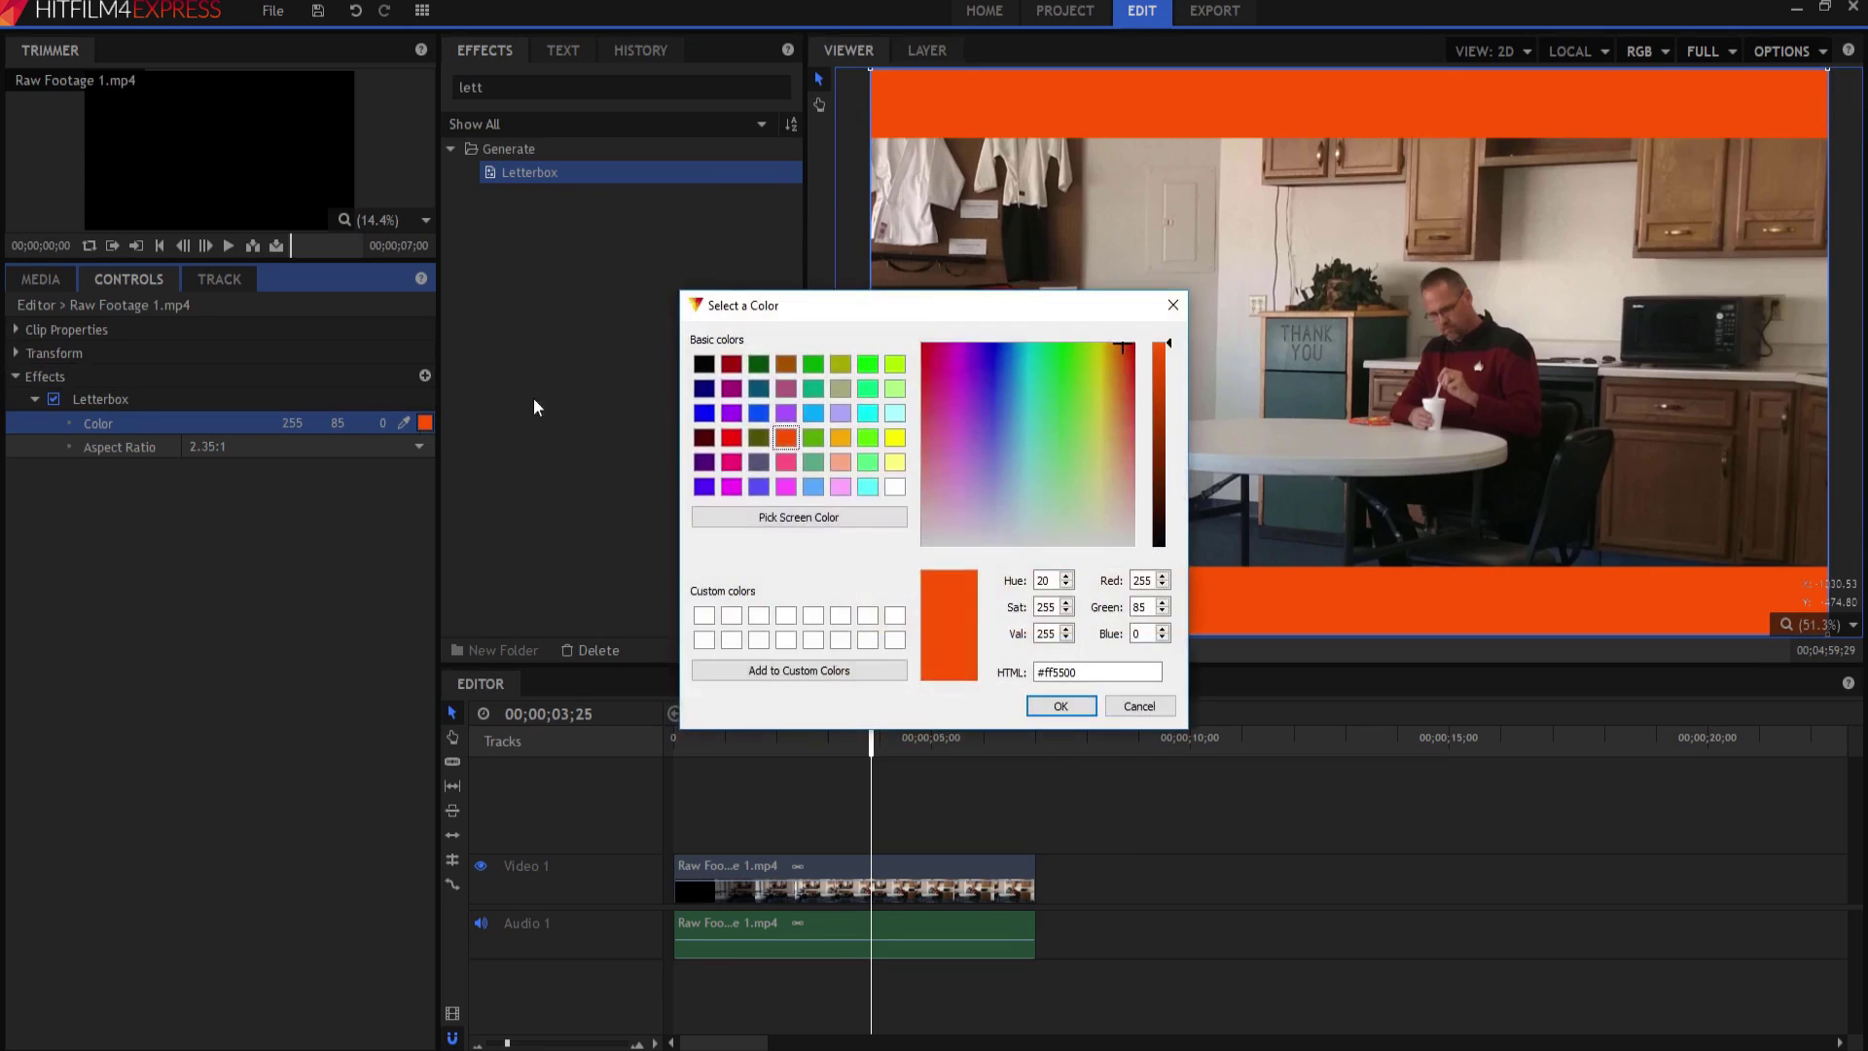
{"action": "left_click", "coordinate": [703, 362]}
{"action": "left_click", "coordinate": [1060, 705]}
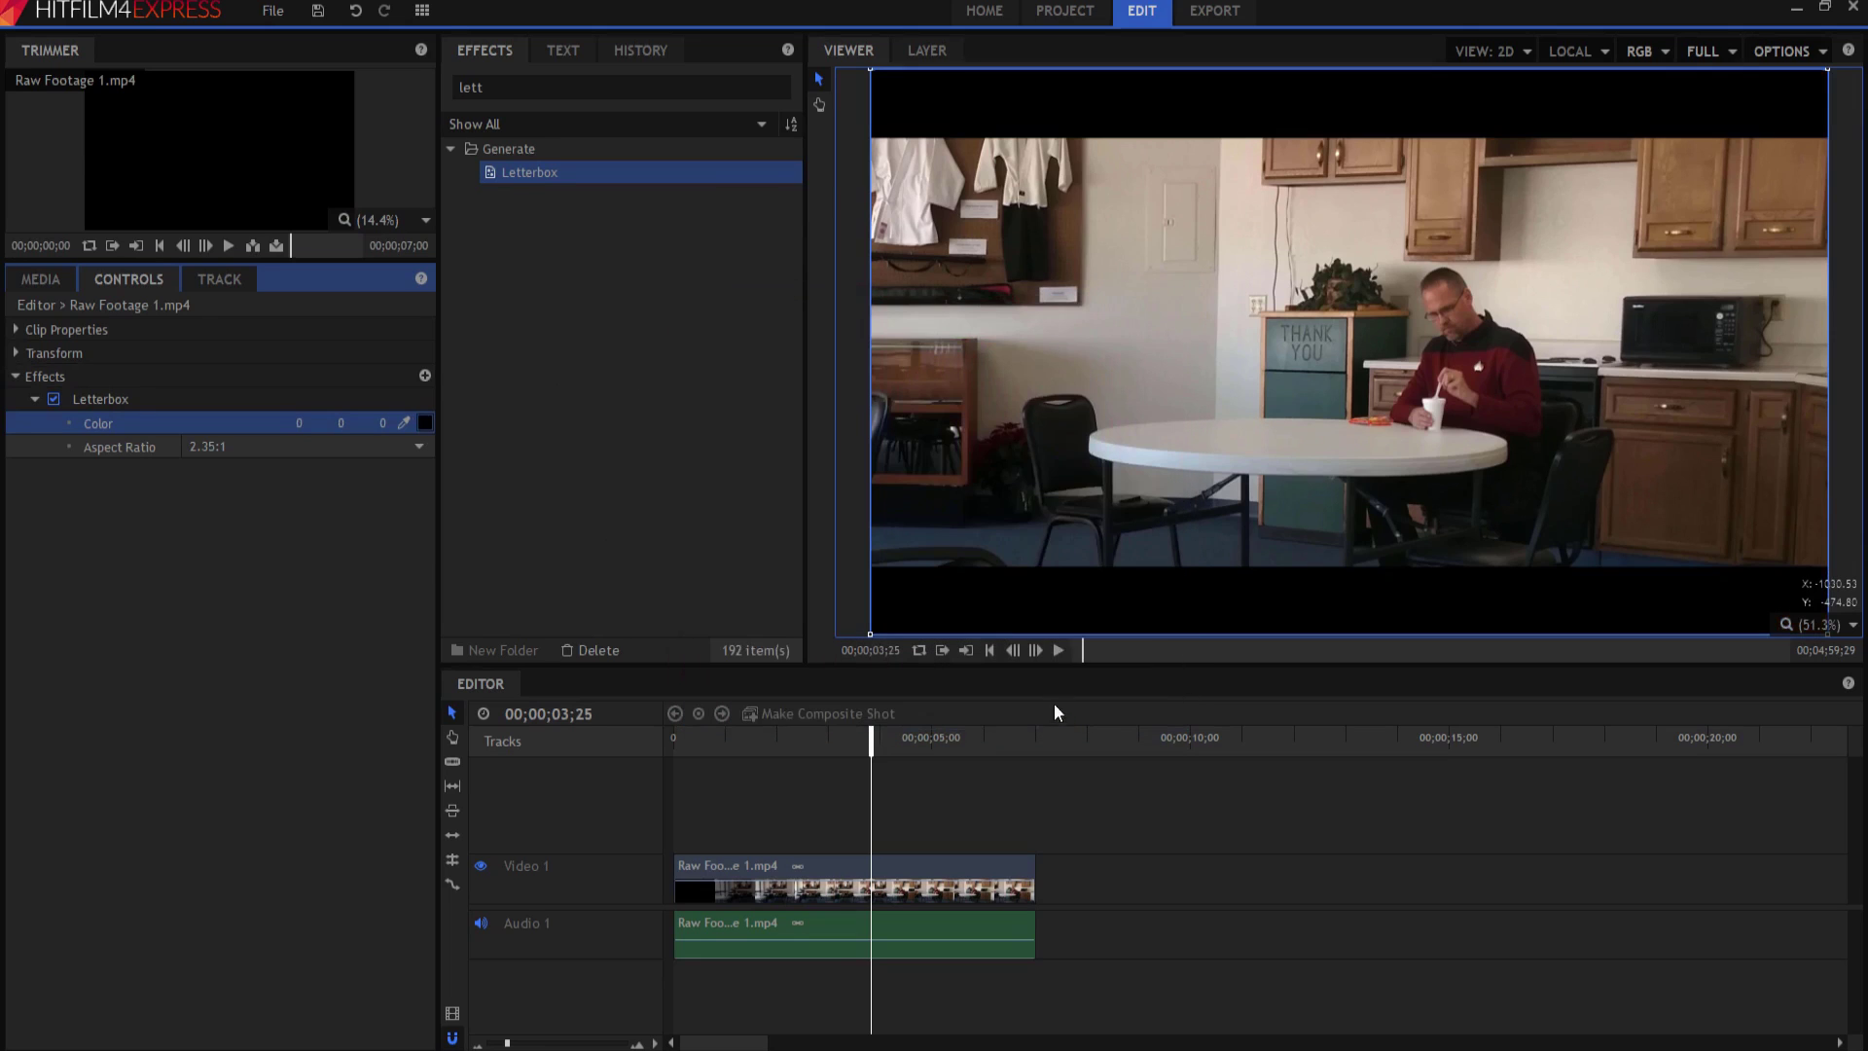
Place Raw Footage 2.mp4 on the timeline right after the first clip
{"action": "left_click", "coordinate": [39, 280]}
{"action": "left_click", "coordinate": [181, 511]}
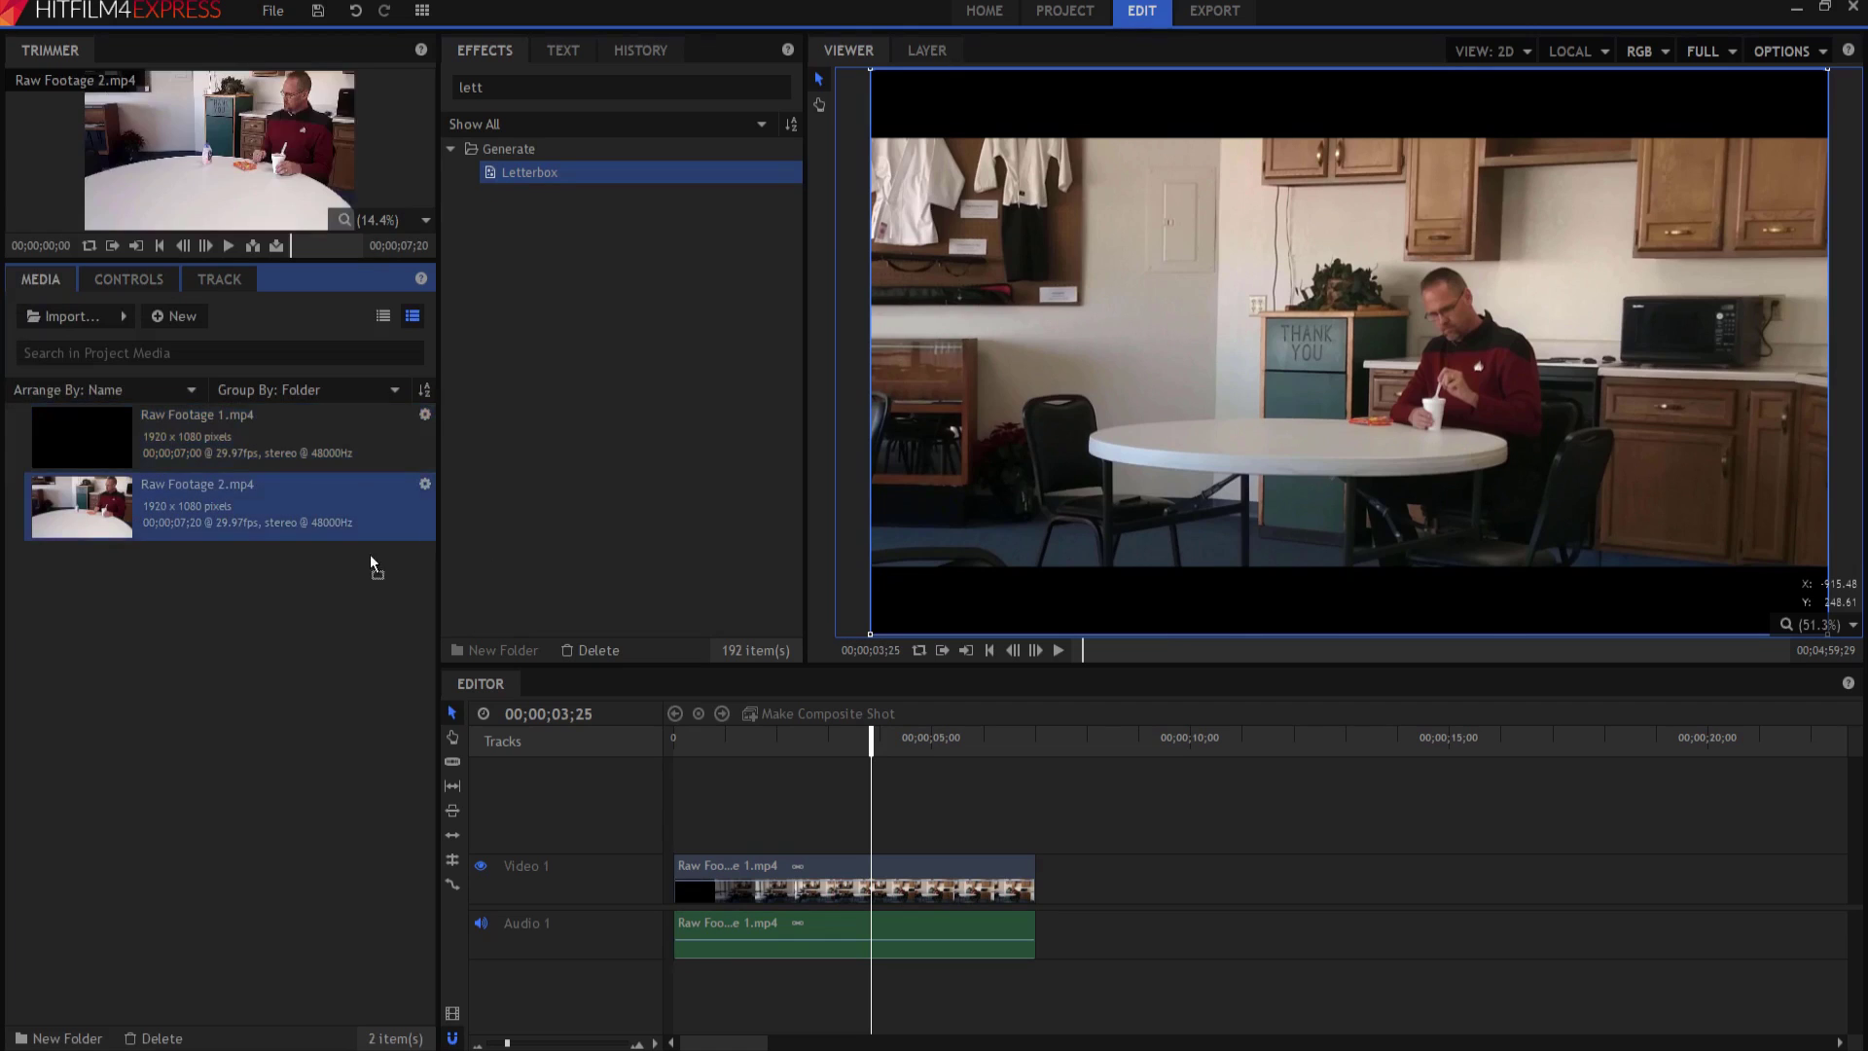
{"action": "left_click_drag", "start_coordinate": [372, 567], "coordinate": [1039, 880]}
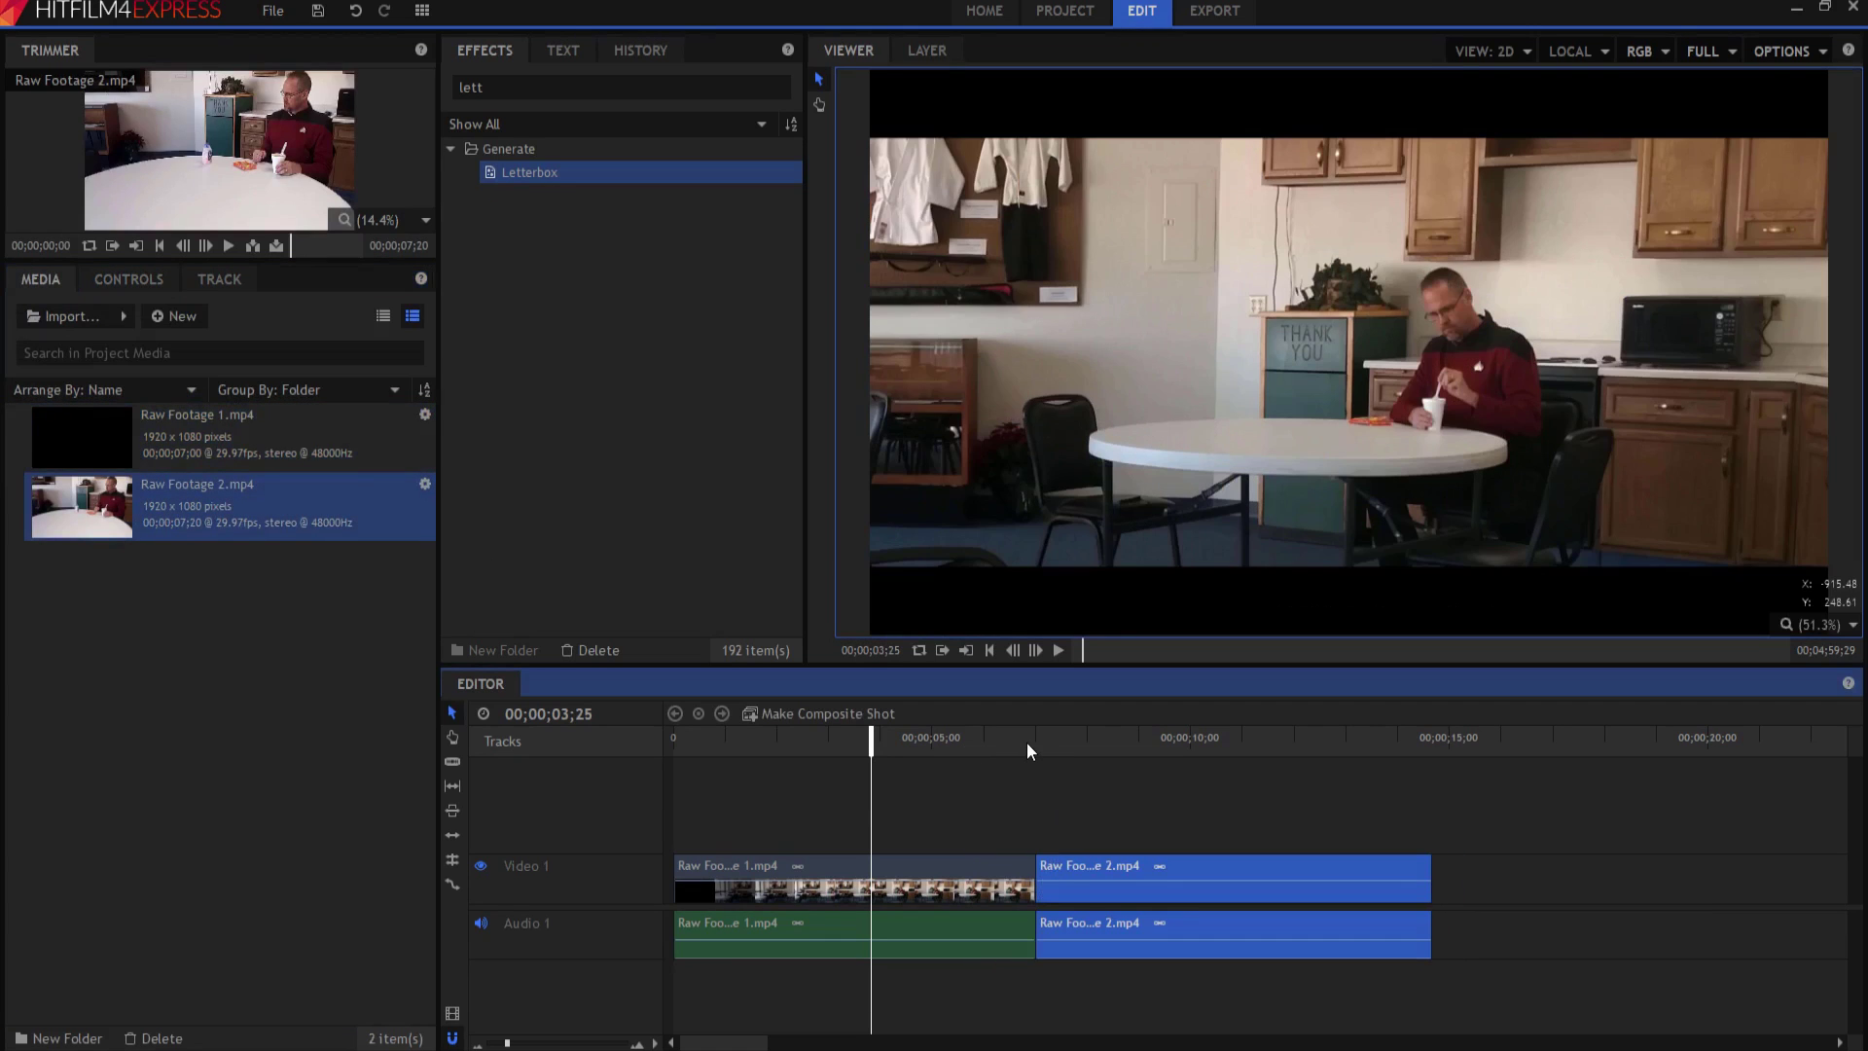
Scrub into the second clip and apply the Letterbox effect to it
{"action": "left_click", "coordinate": [1030, 747]}
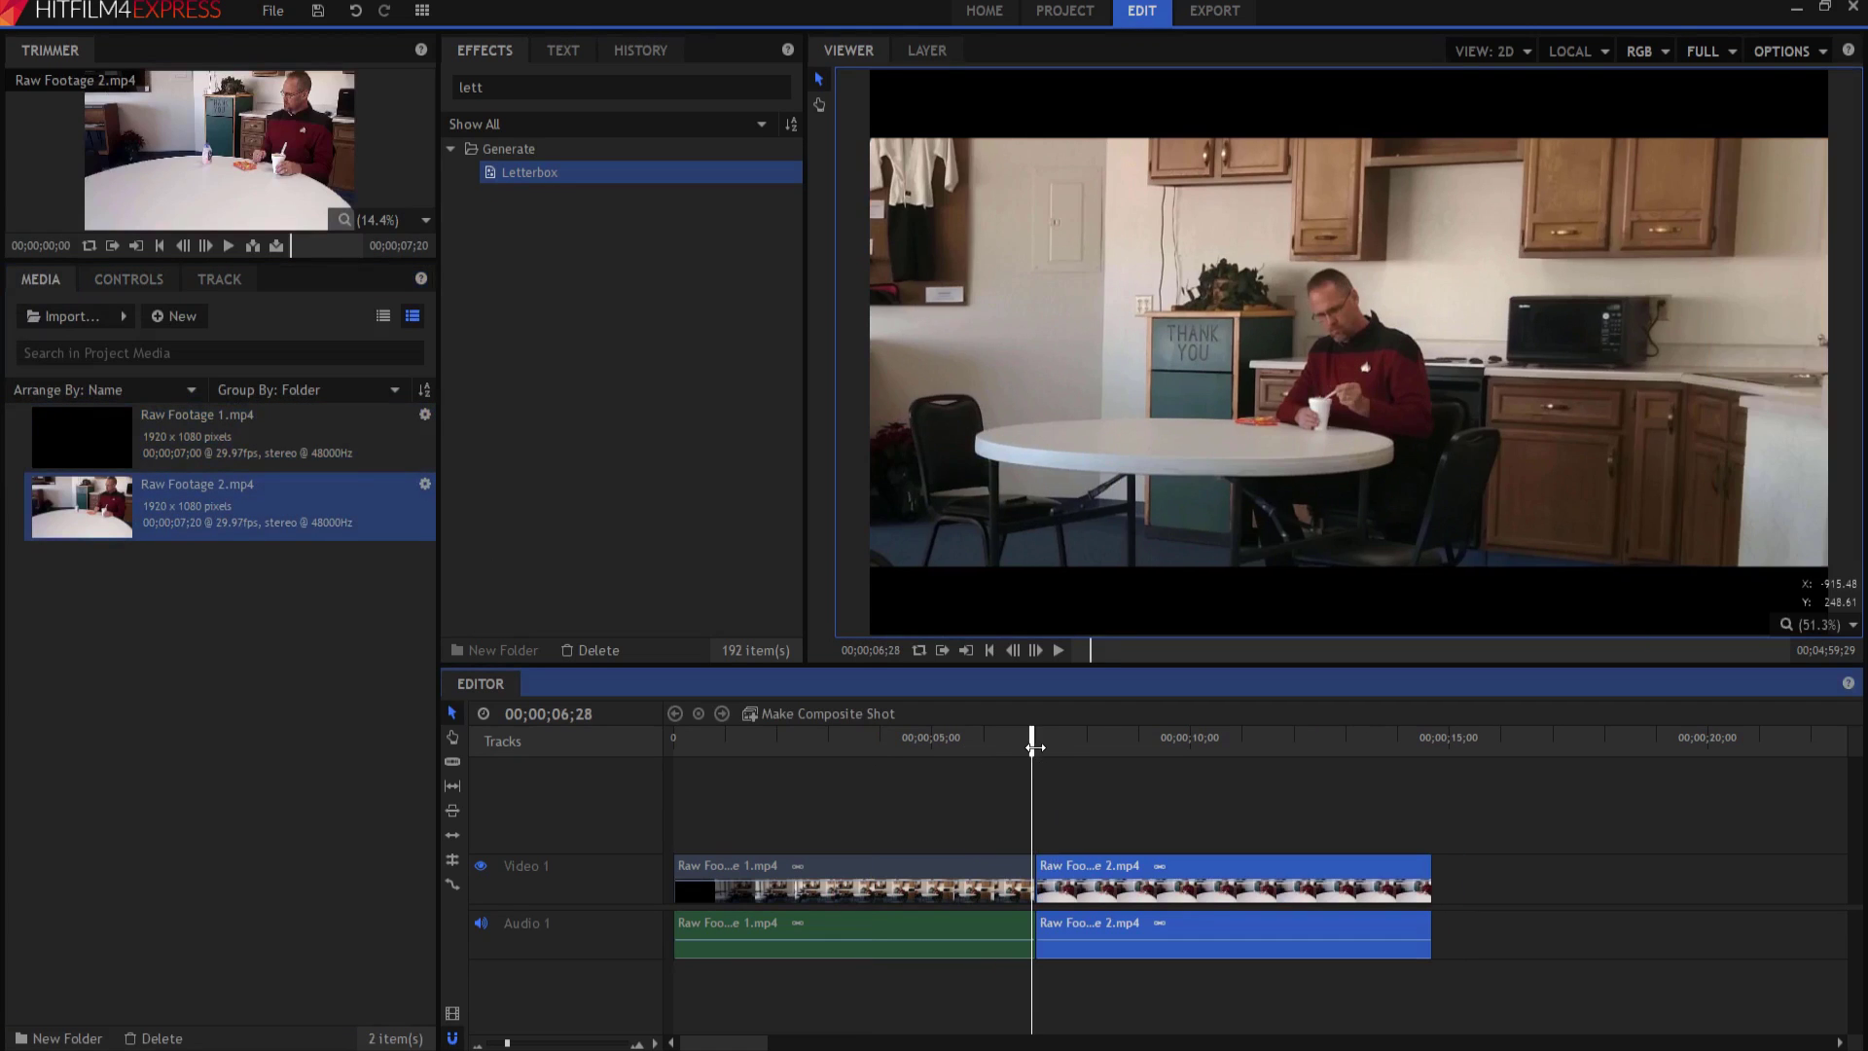
{"action": "left_click_drag", "start_coordinate": [1032, 747], "coordinate": [1051, 749]}
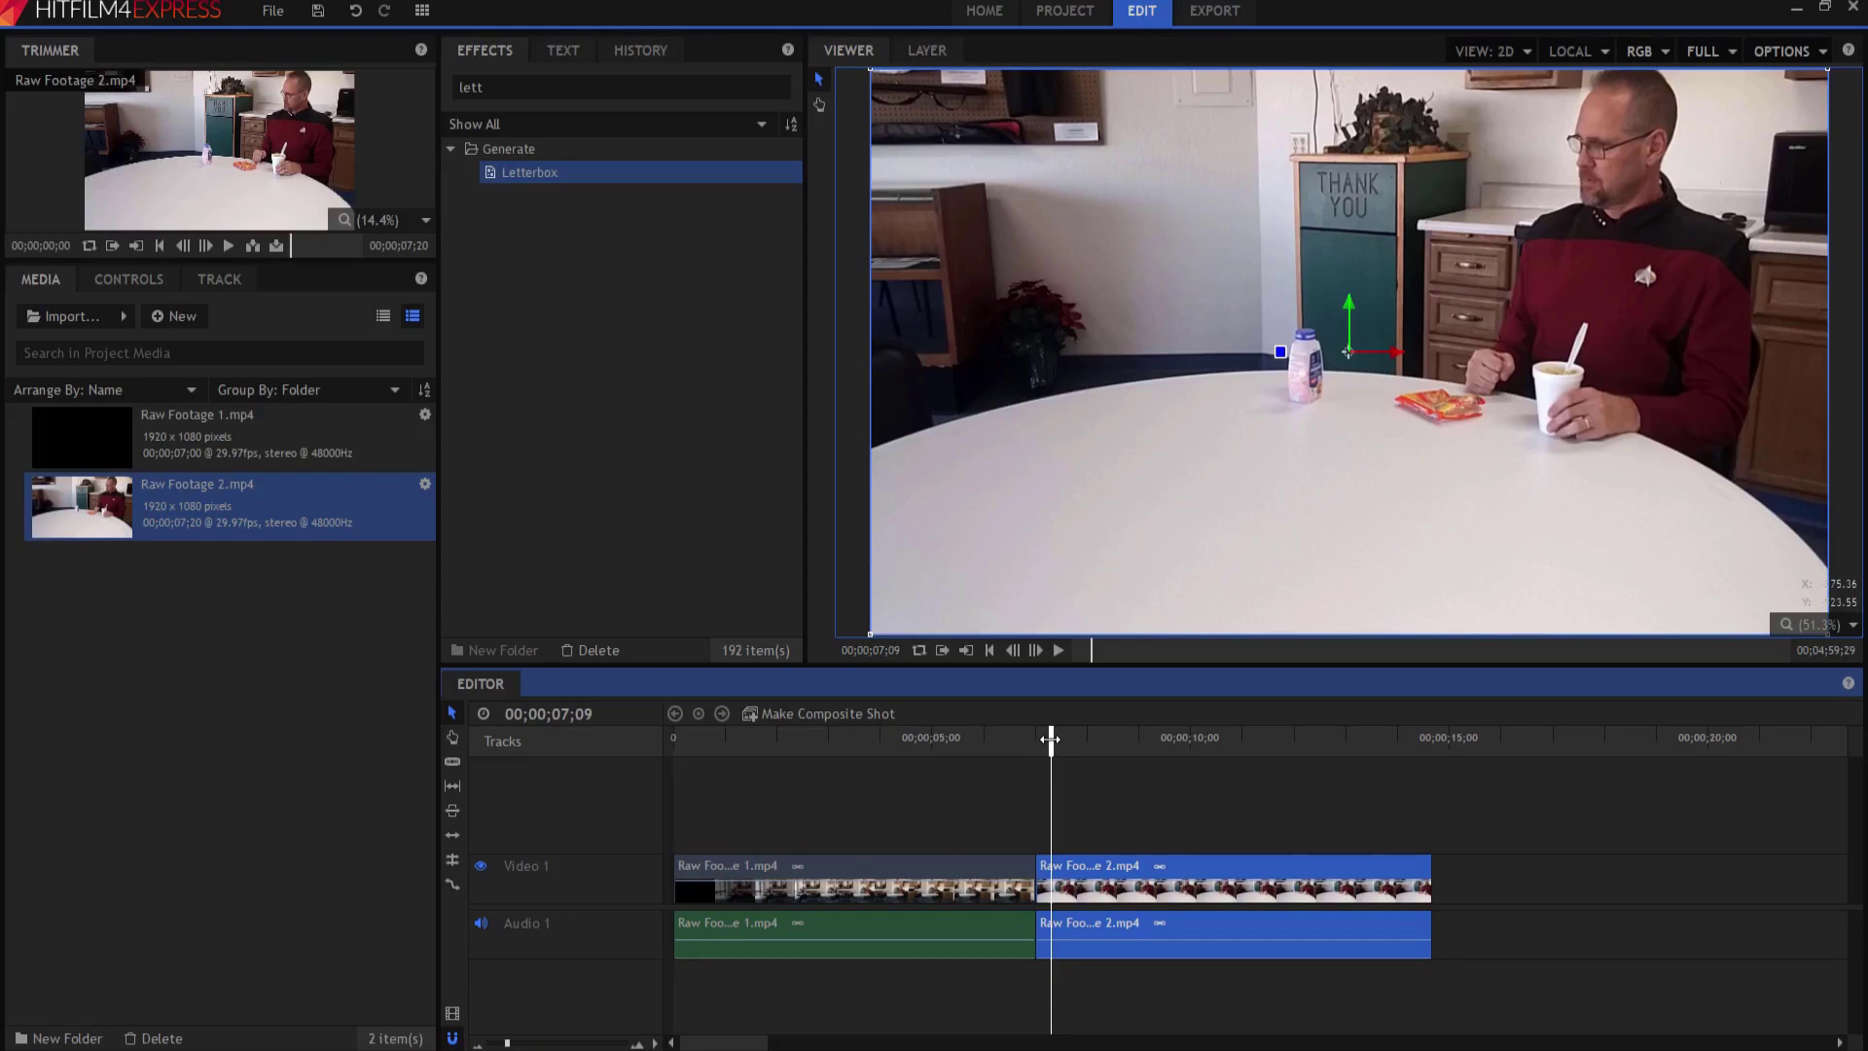
{"action": "left_click_drag", "start_coordinate": [1050, 740], "coordinate": [1172, 744]}
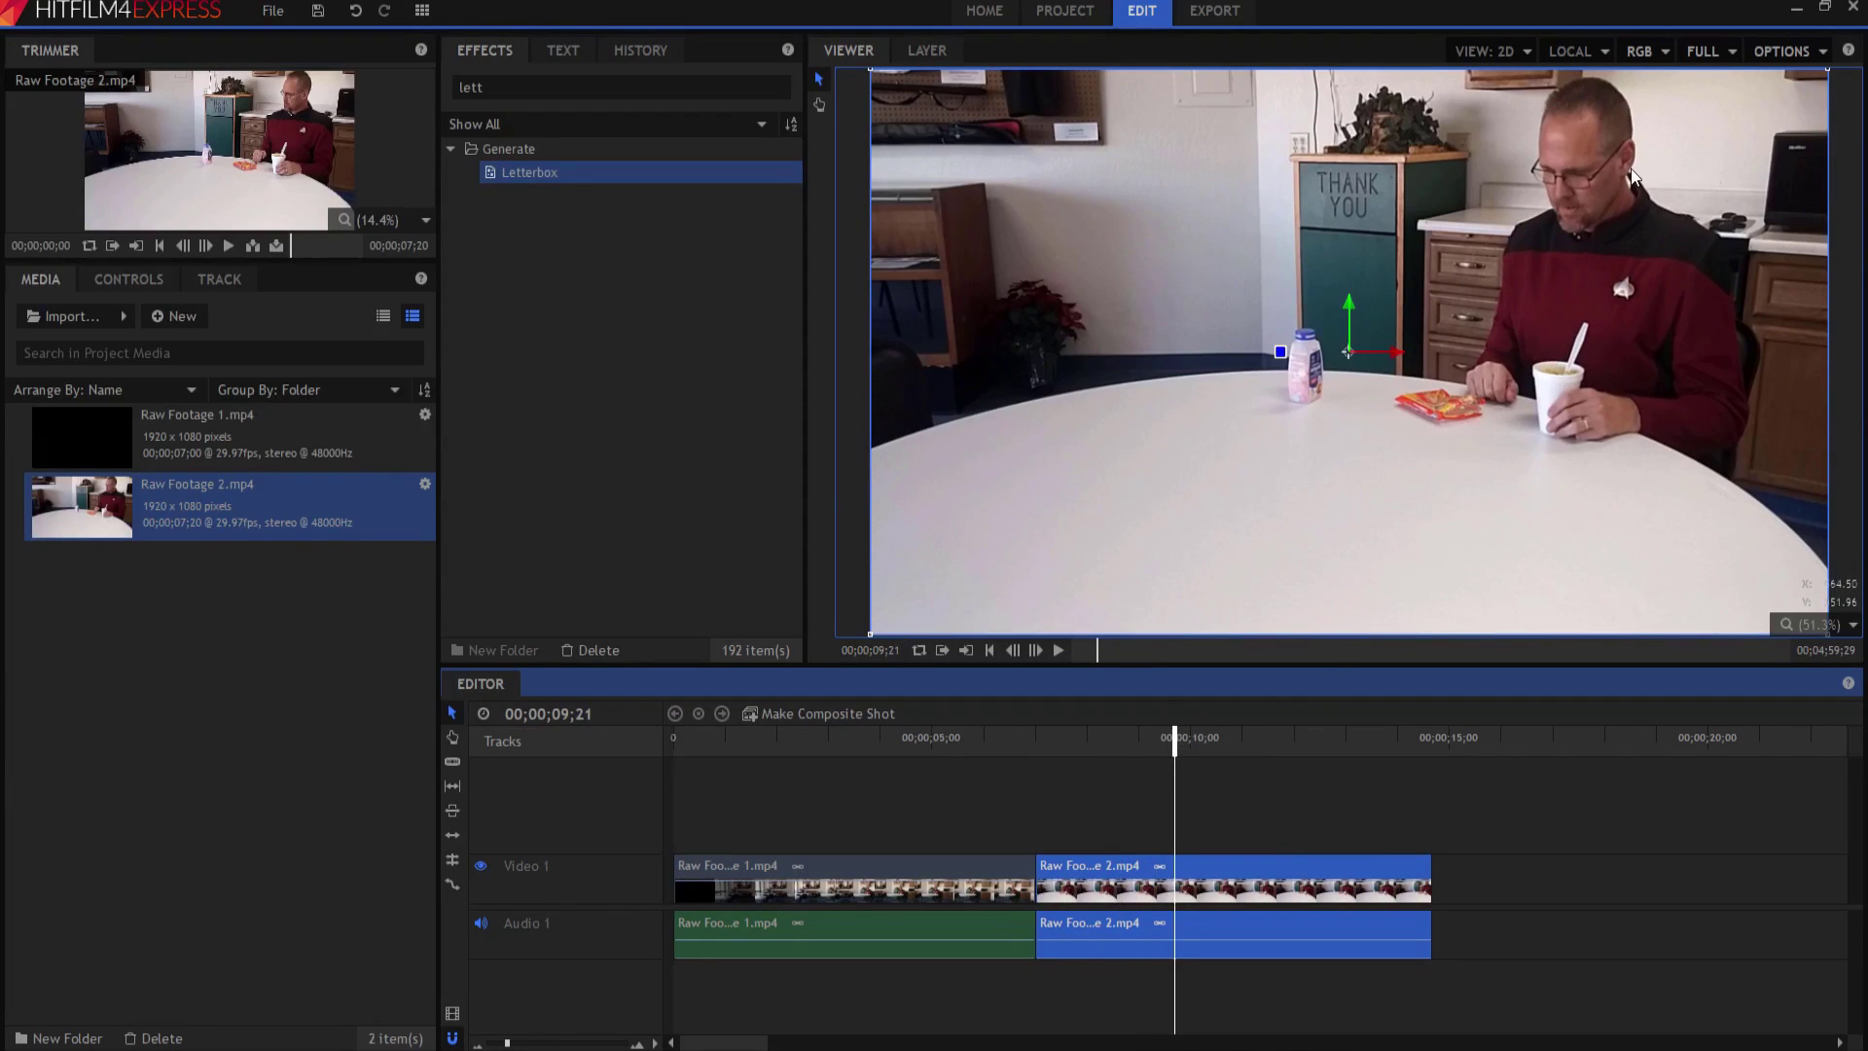
{"action": "left_click_drag", "start_coordinate": [537, 173], "coordinate": [1244, 867]}
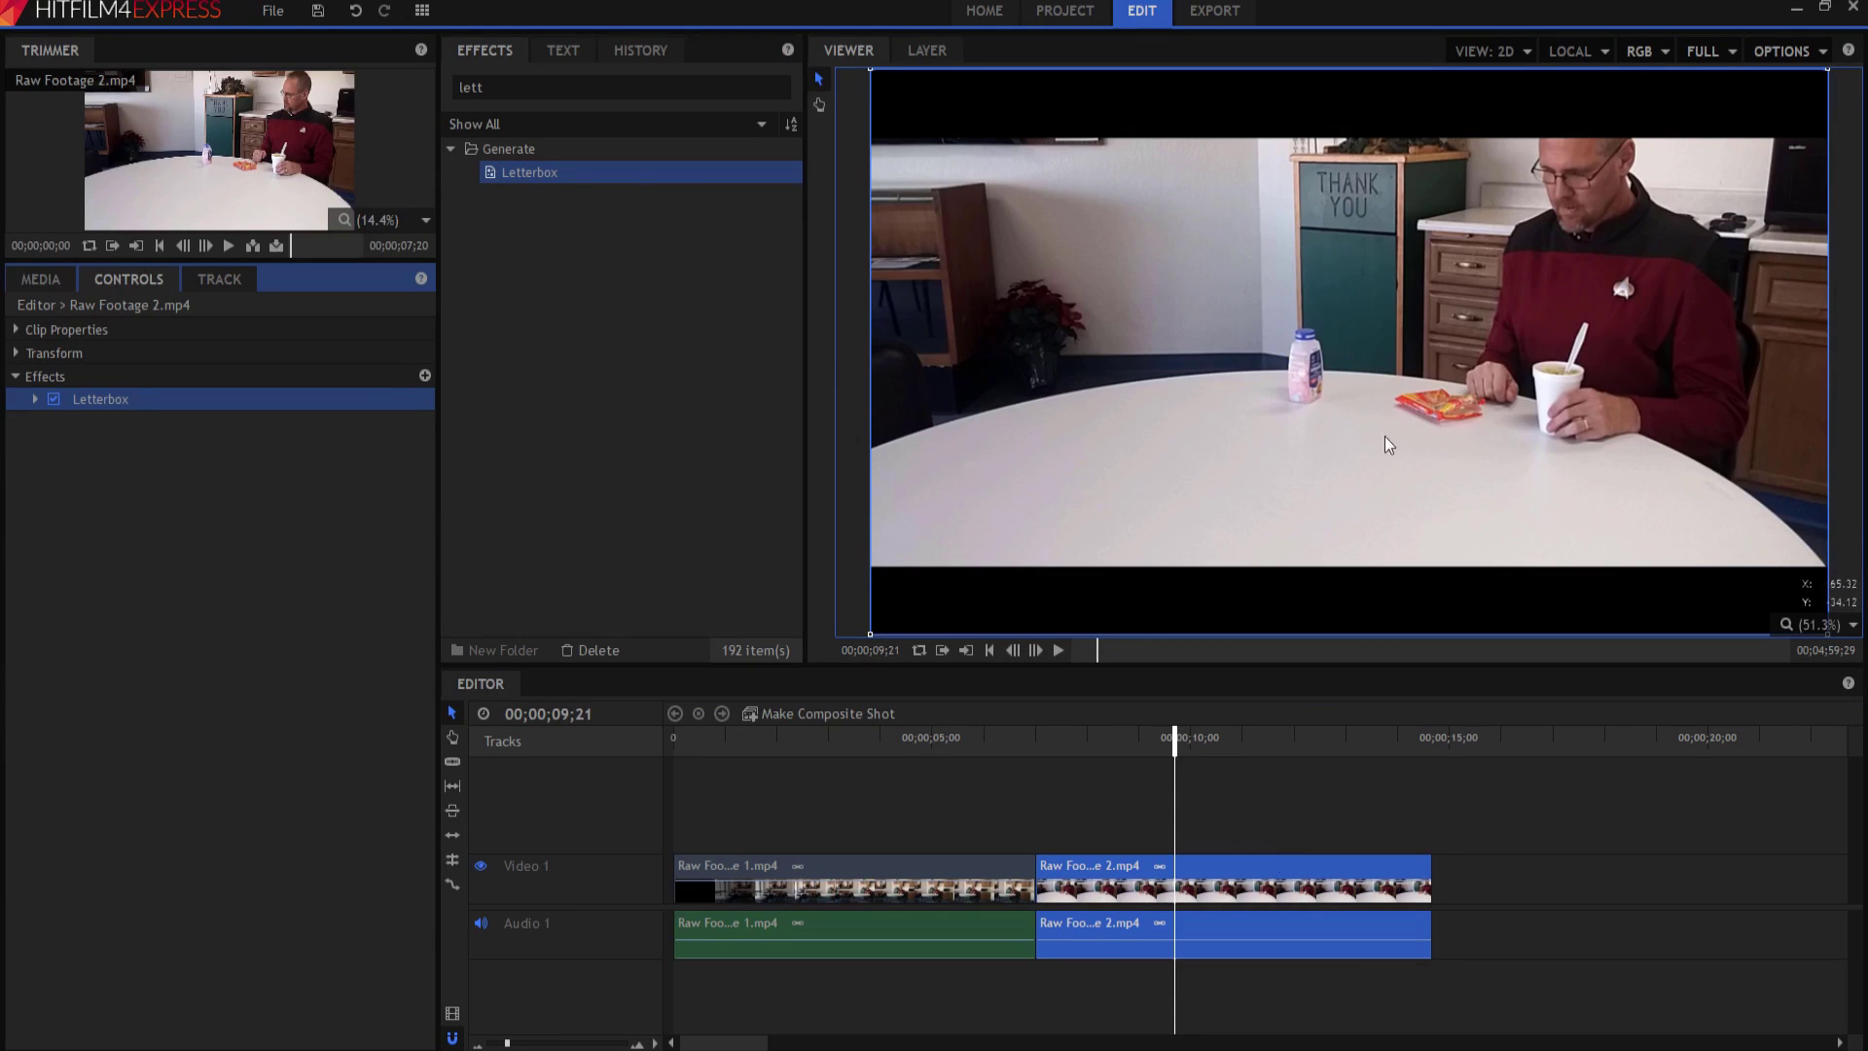
Nudge the Raw Footage 2 clip's position, then delete its Letterbox effect
{"action": "left_click", "coordinate": [1218, 863]}
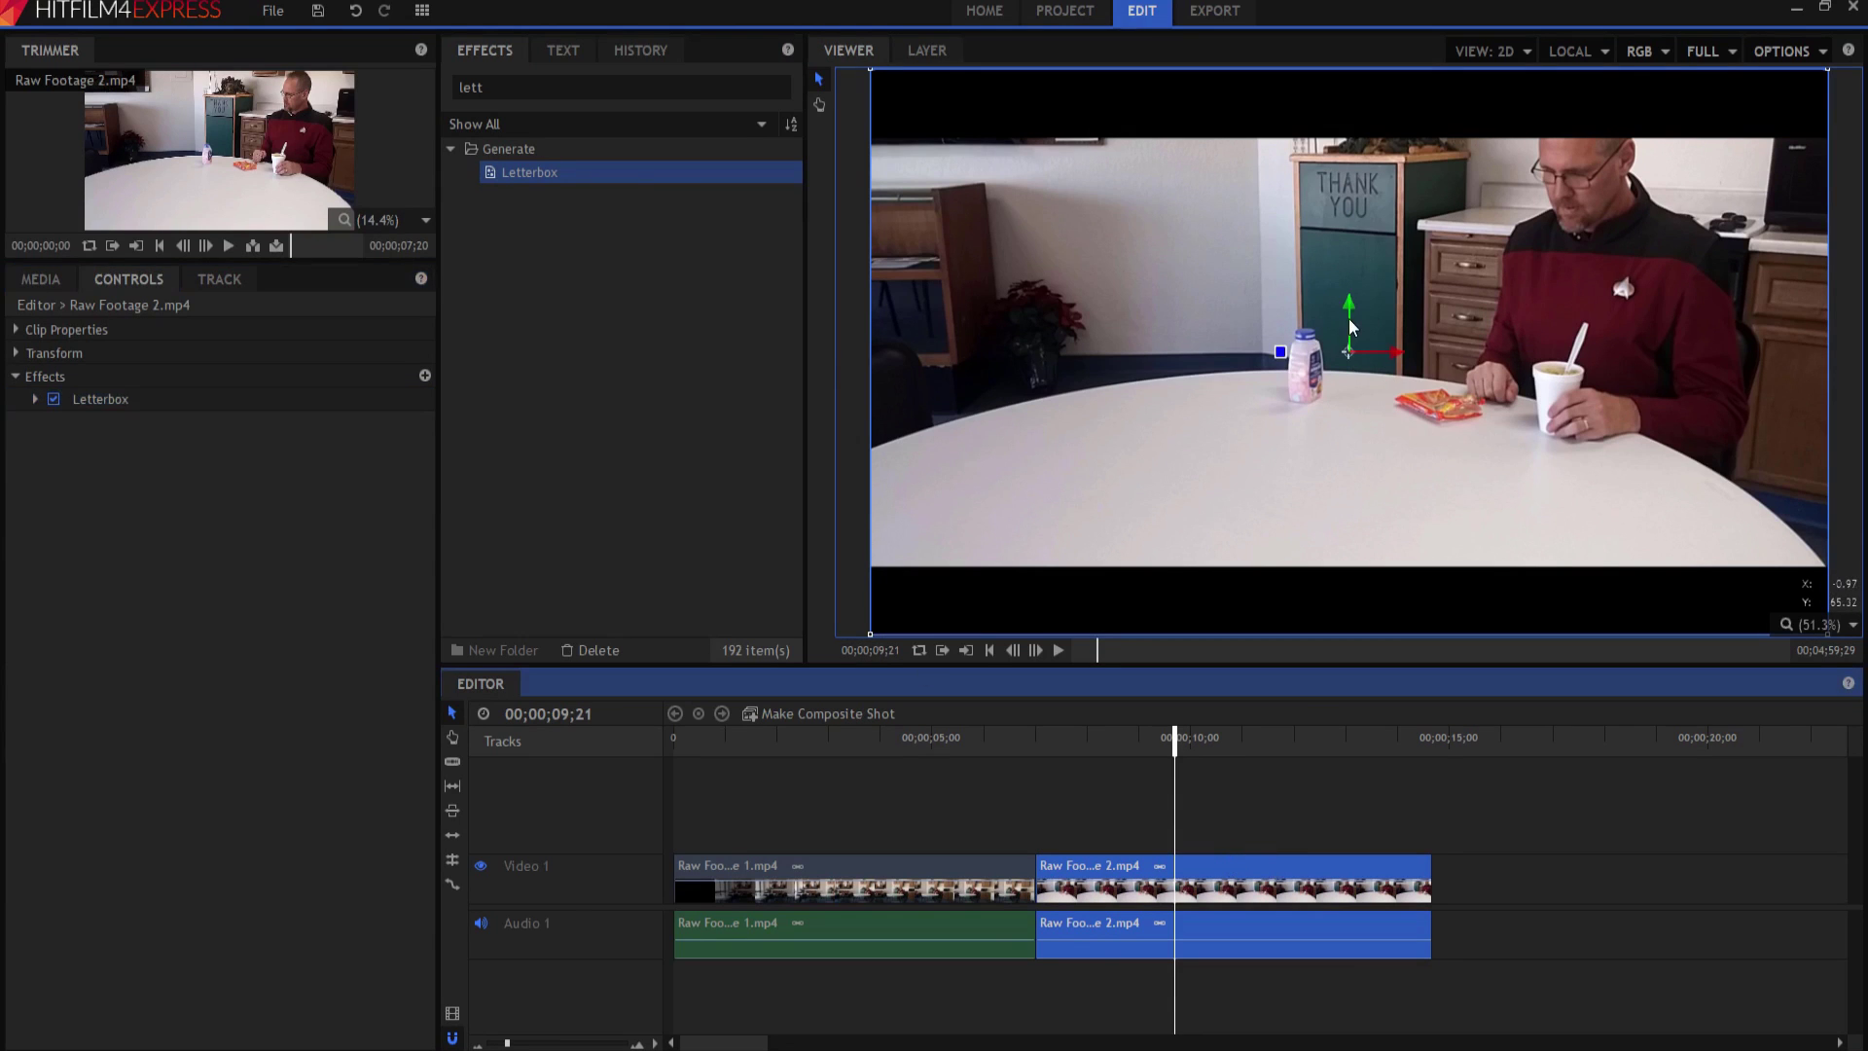
{"action": "mouse_move", "coordinate": [1349, 311]}
{"action": "left_mouse_down"}
{"action": "mouse_move", "coordinate": [1352, 384]}
{"action": "mouse_move", "coordinate": [1372, 280]}
{"action": "mouse_move", "coordinate": [1369, 310]}
{"action": "left_mouse_up"}
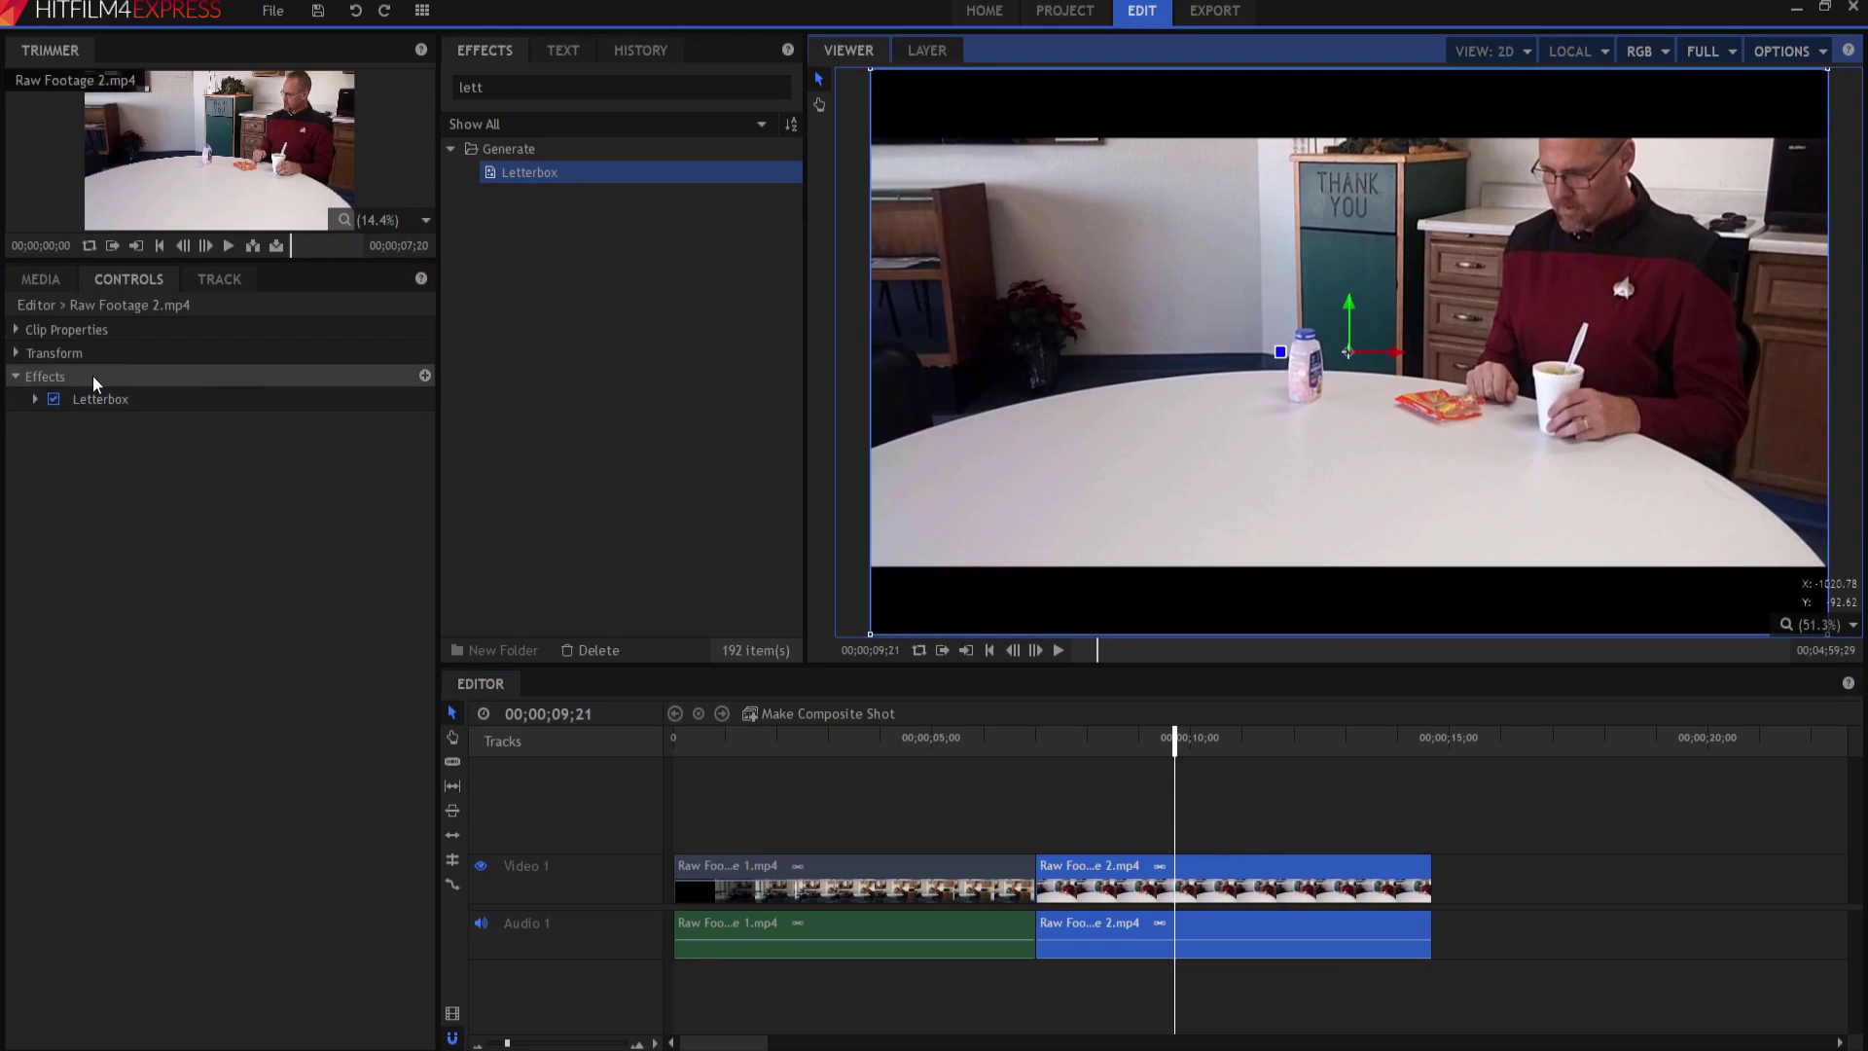
{"action": "left_click", "coordinate": [35, 399]}
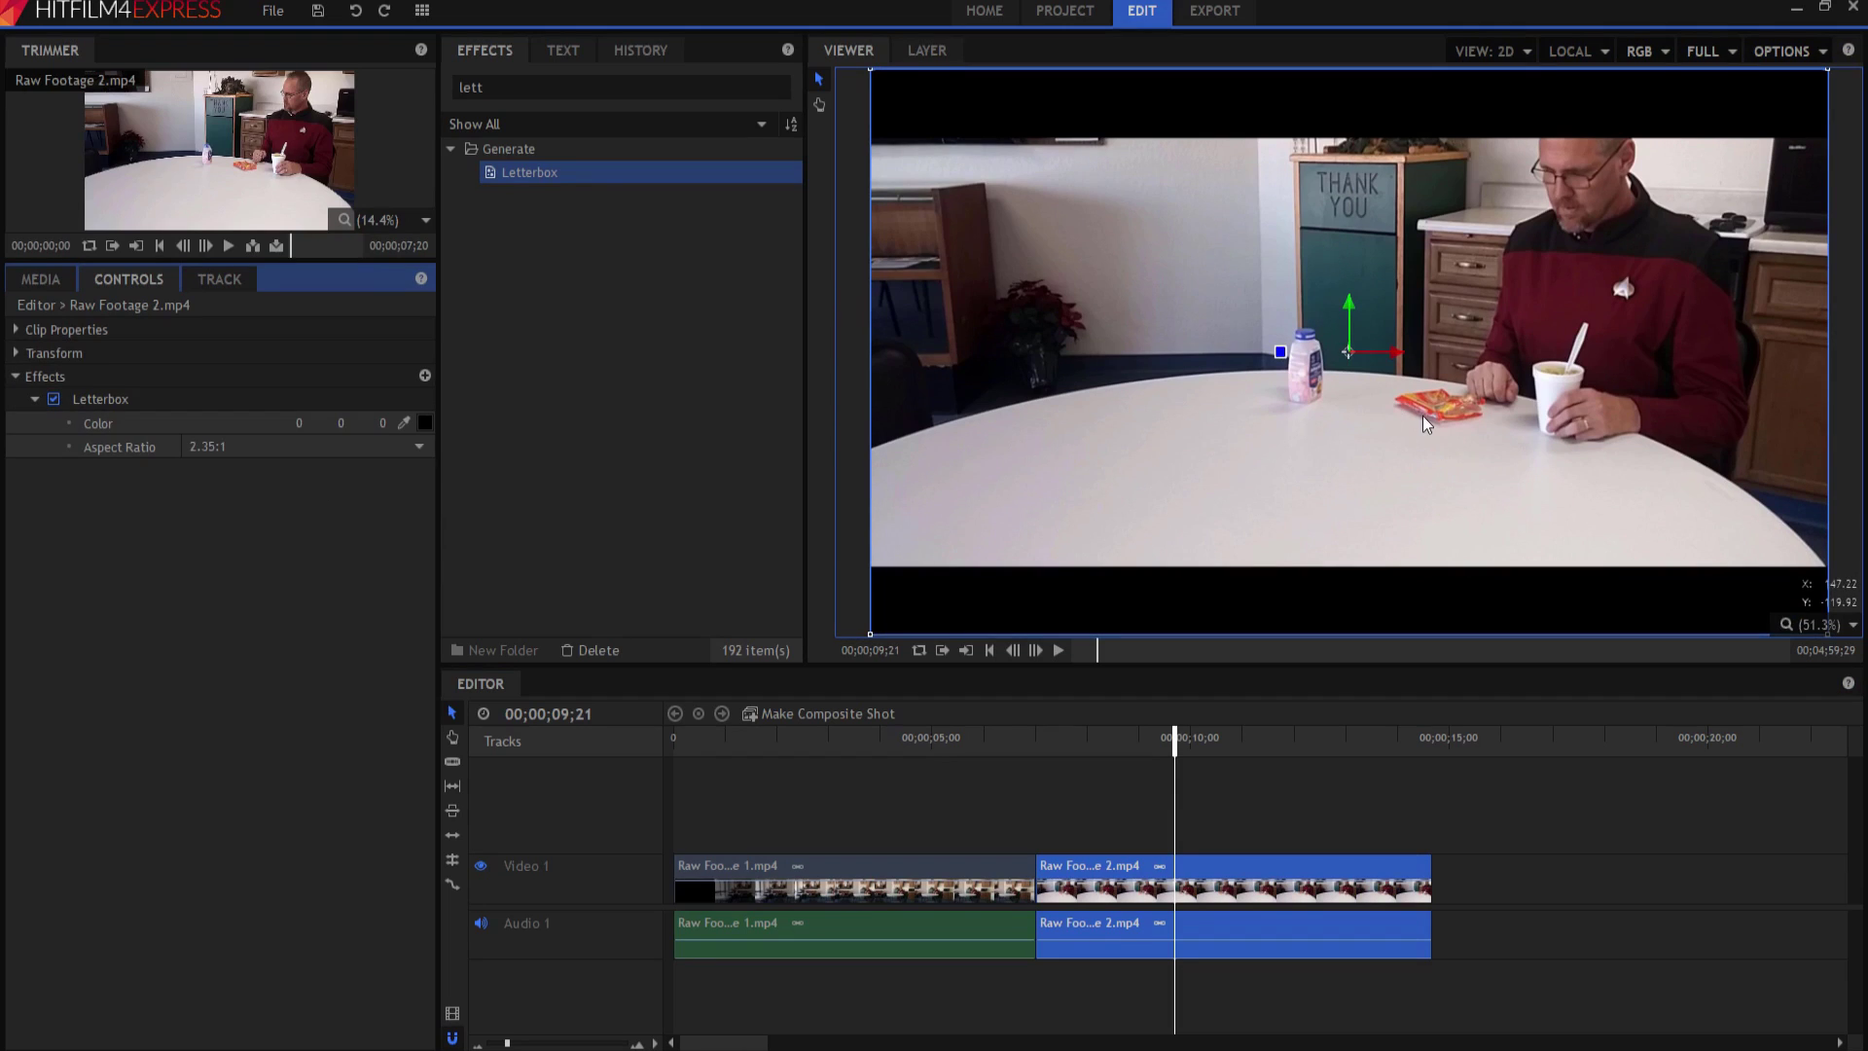
{"action": "left_click", "coordinate": [548, 173]}
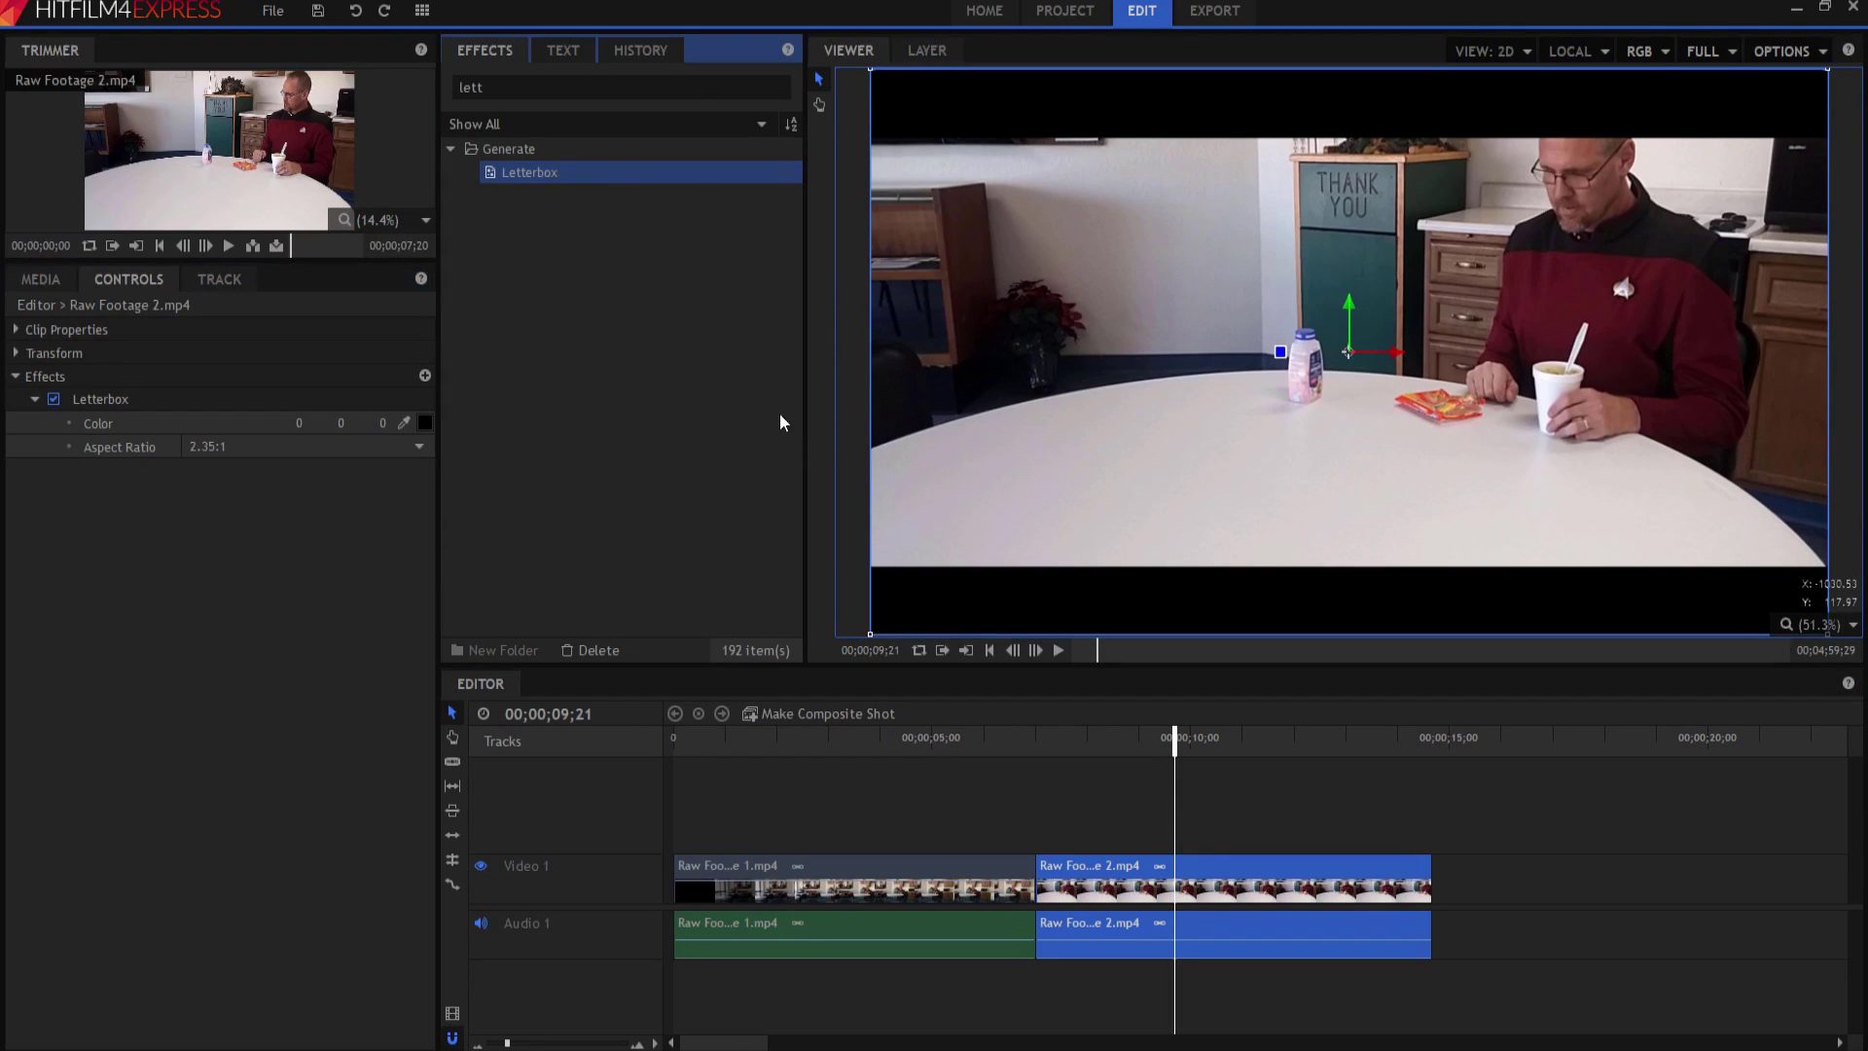
{"action": "left_click", "coordinate": [127, 401]}
{"action": "key", "text": "Delete"}
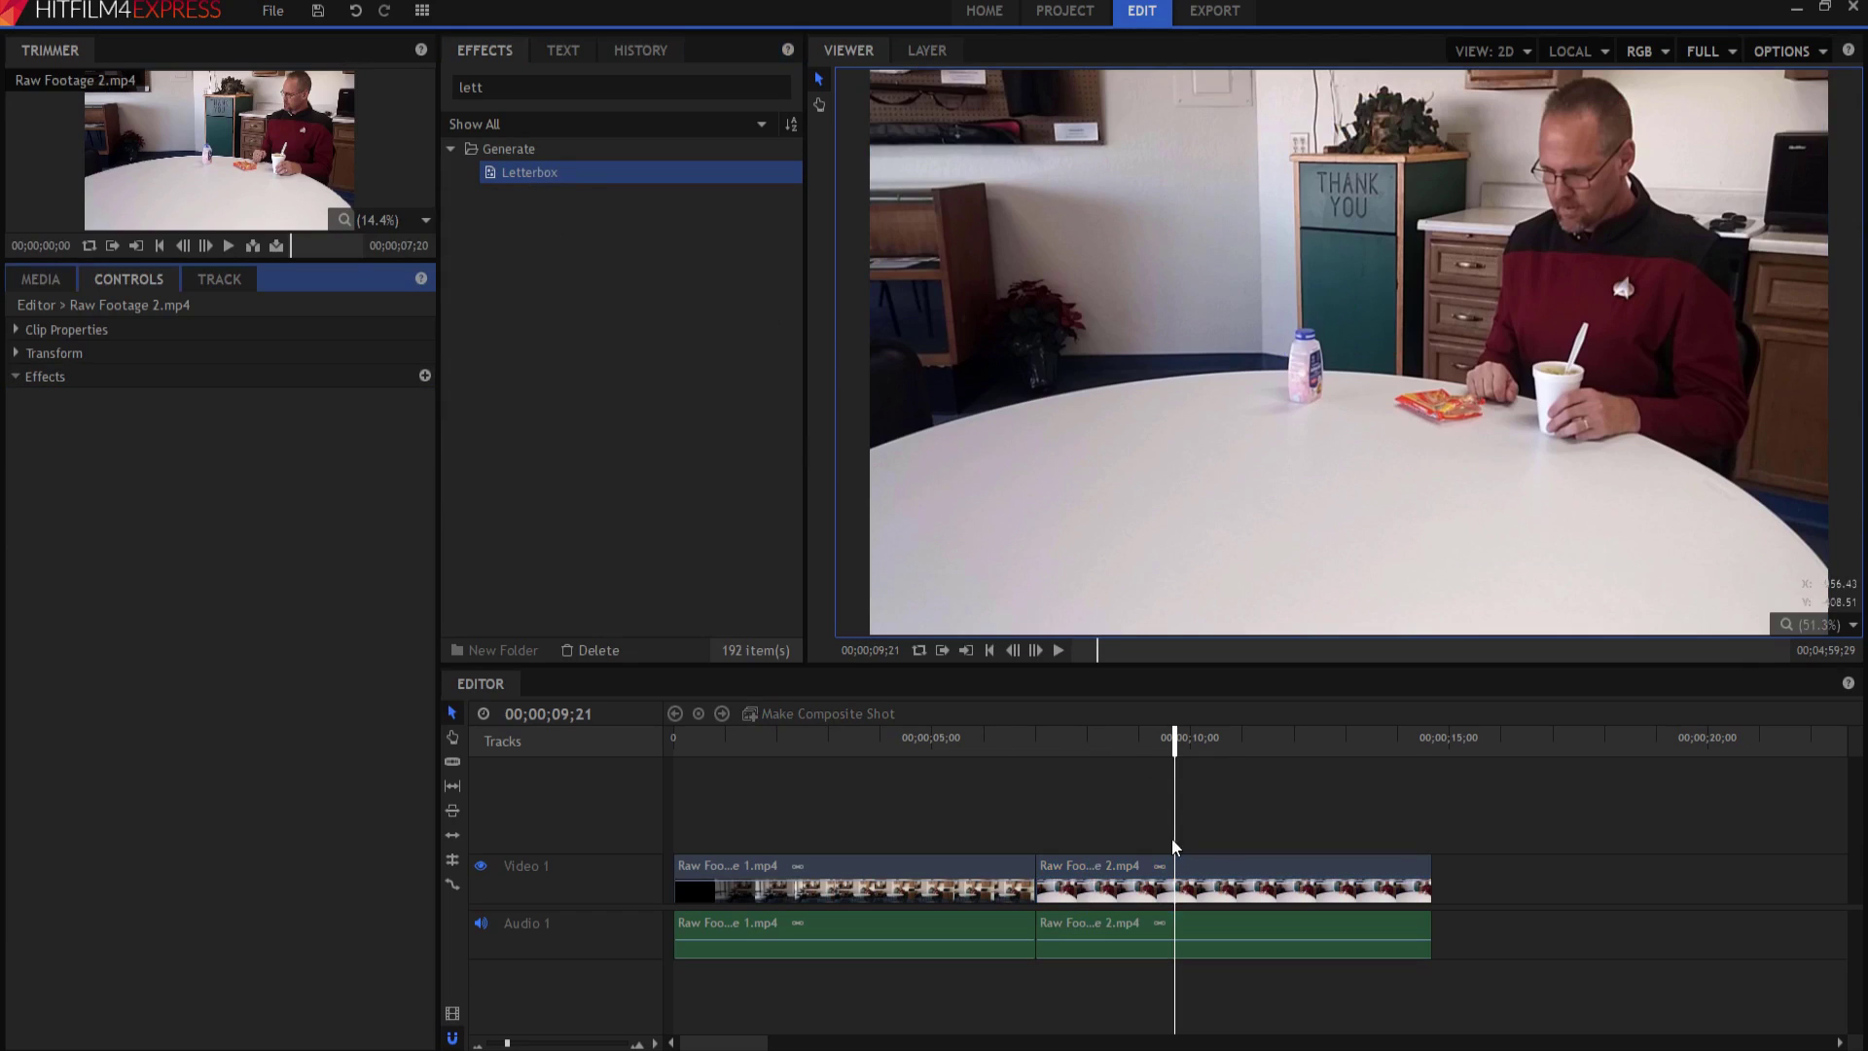
Convert the Raw Footage 2 clip into a composite shot
{"action": "right_click", "coordinate": [1232, 856]}
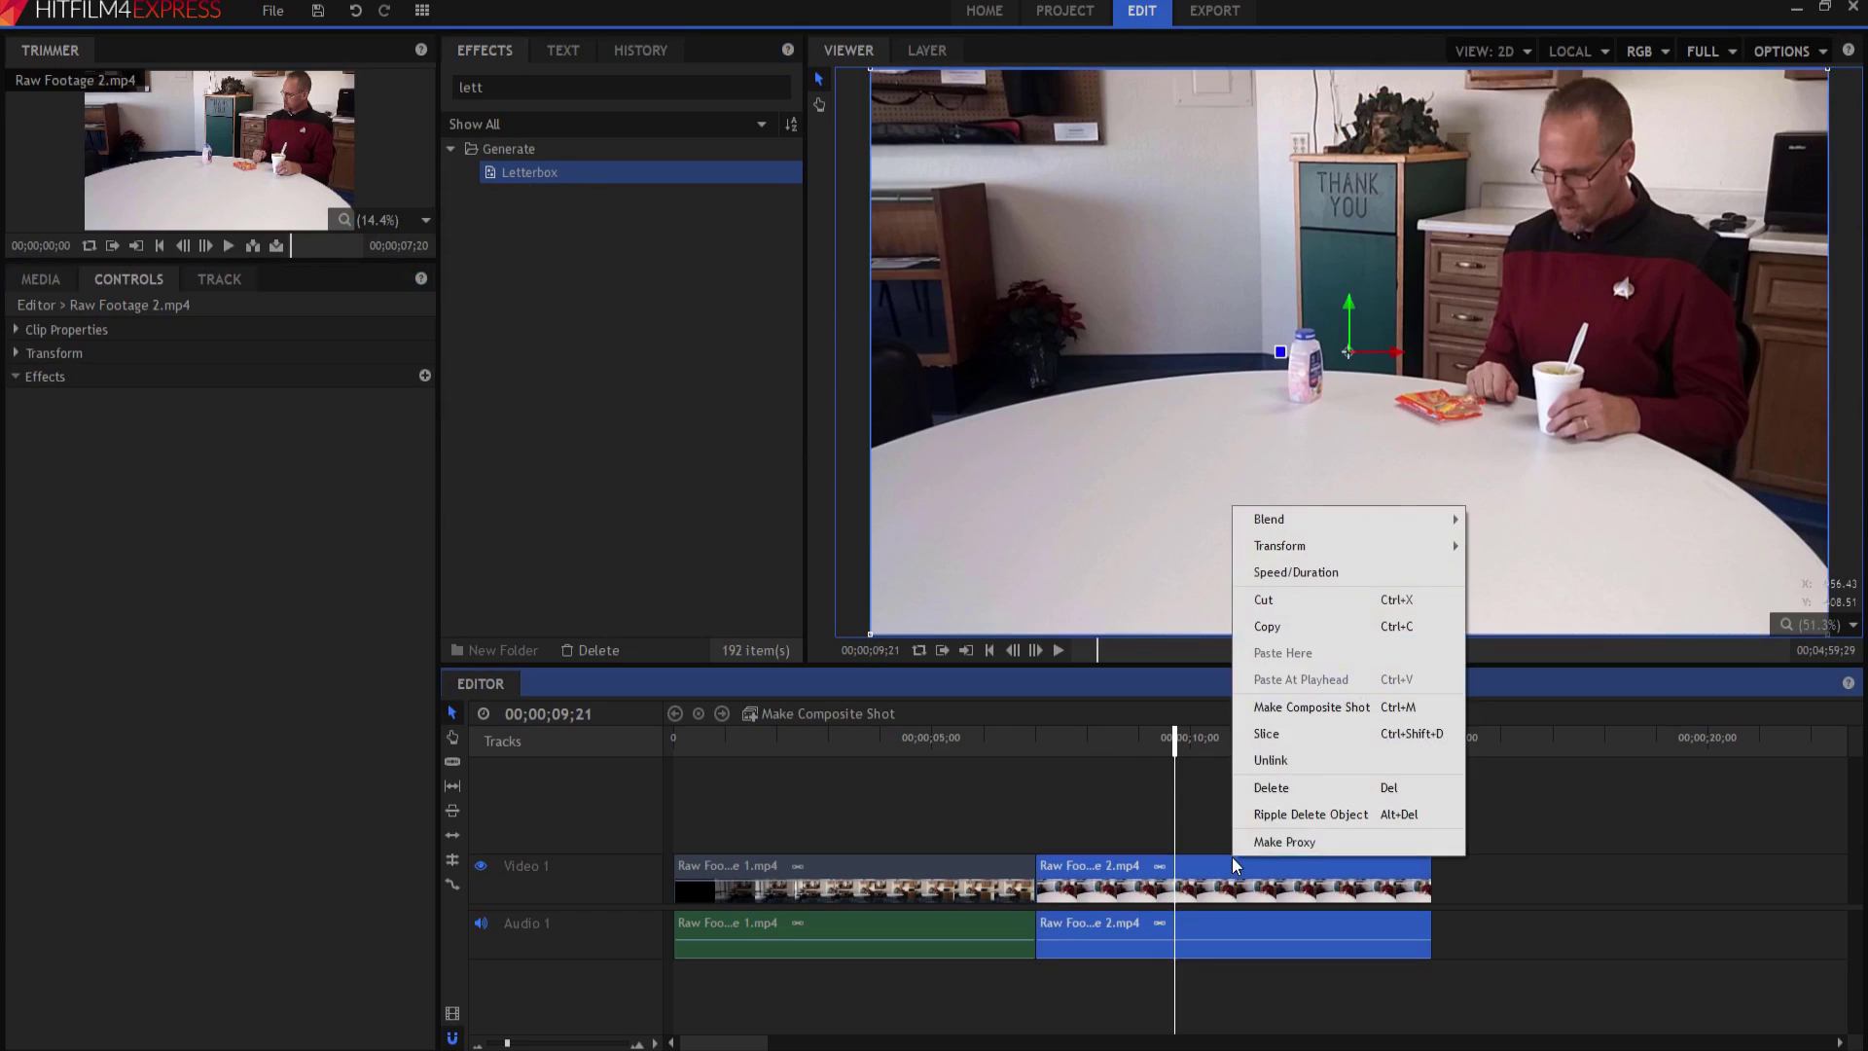
{"action": "left_click", "coordinate": [1295, 709]}
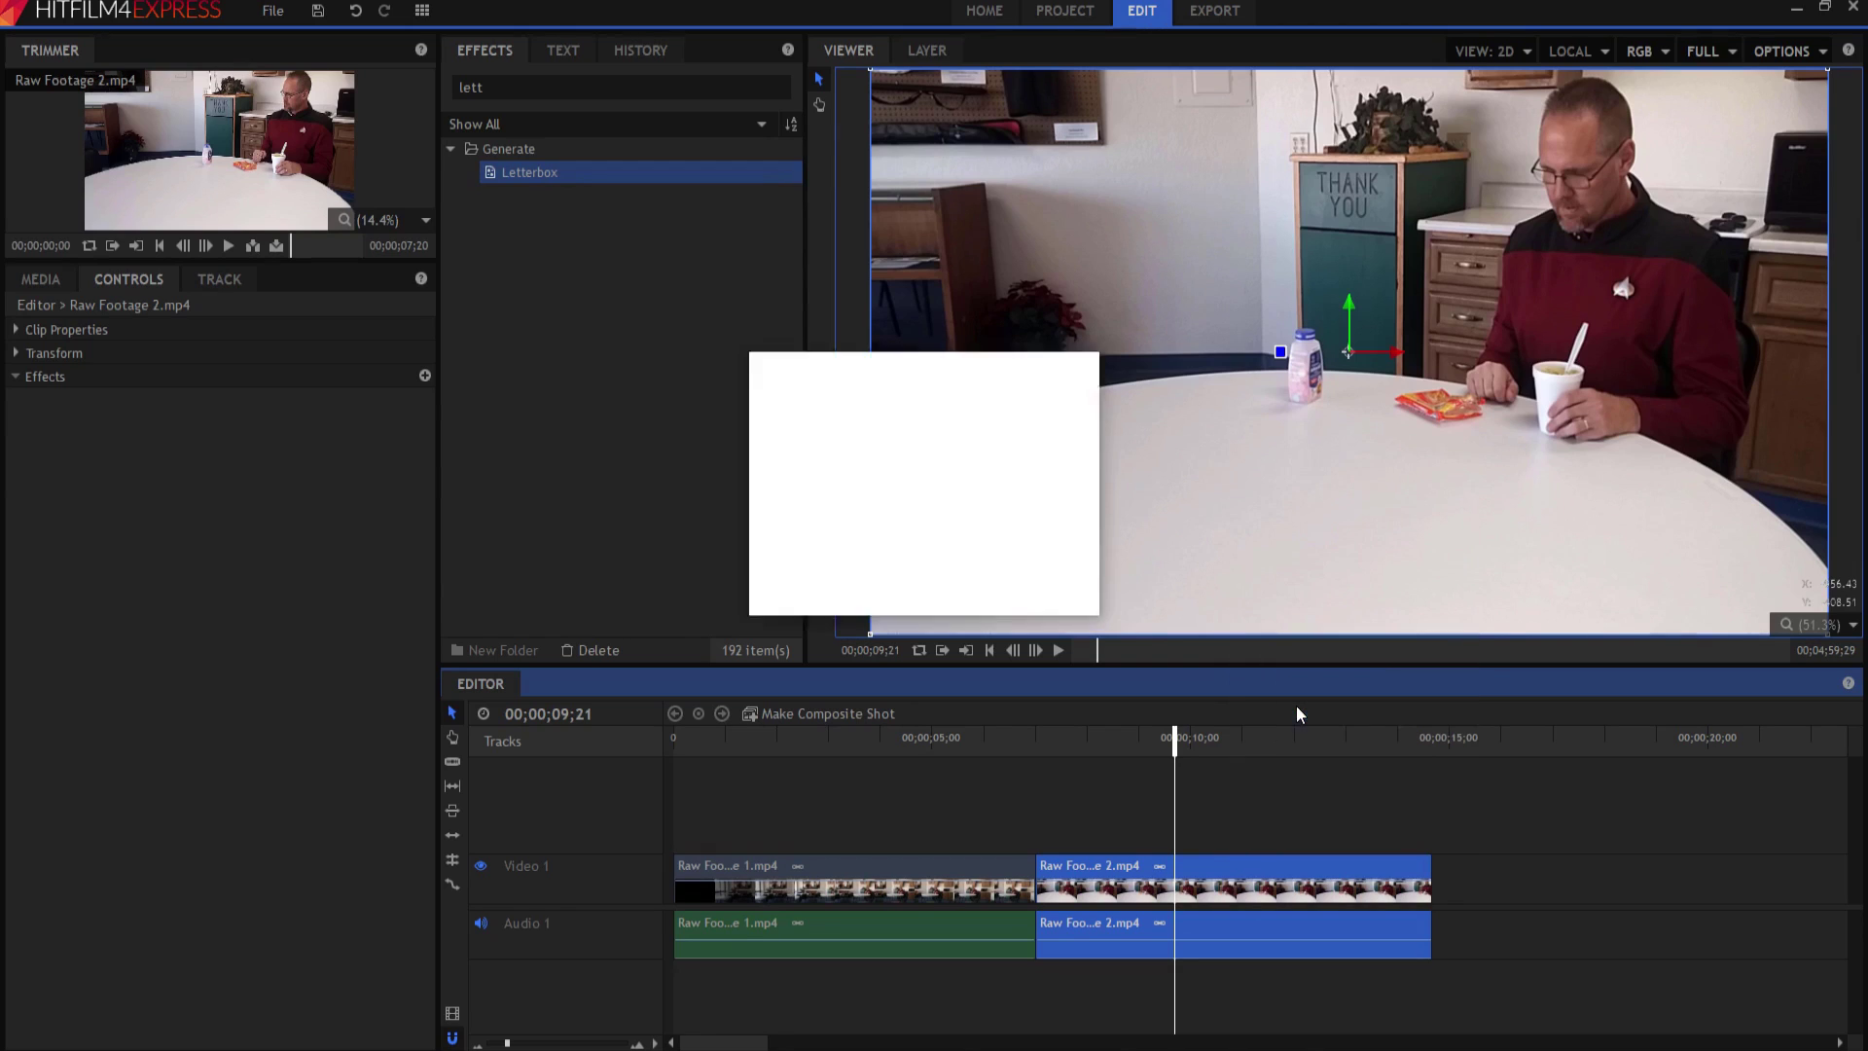
{"action": "left_click", "coordinate": [1065, 587]}
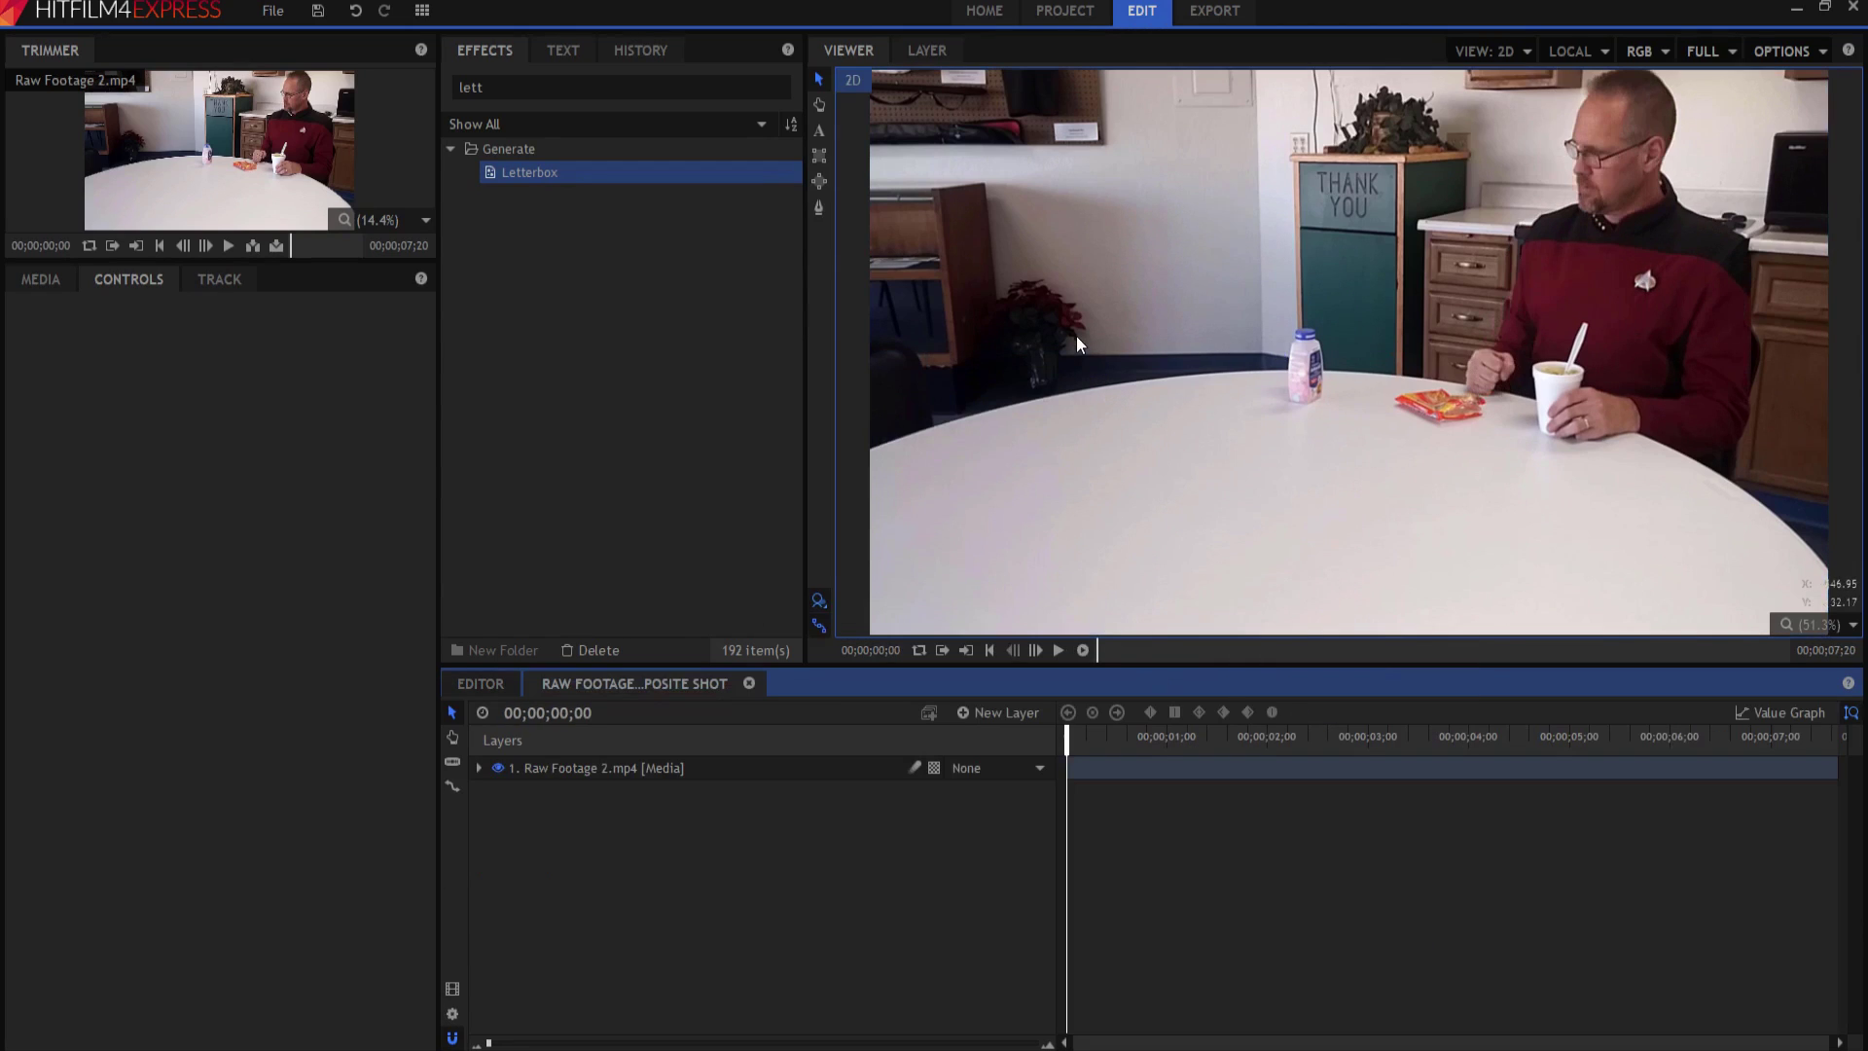
{"action": "left_click", "coordinate": [1010, 705]}
Add a plane layer named LB and apply the Letterbox effect to it
{"action": "left_click", "coordinate": [997, 736]}
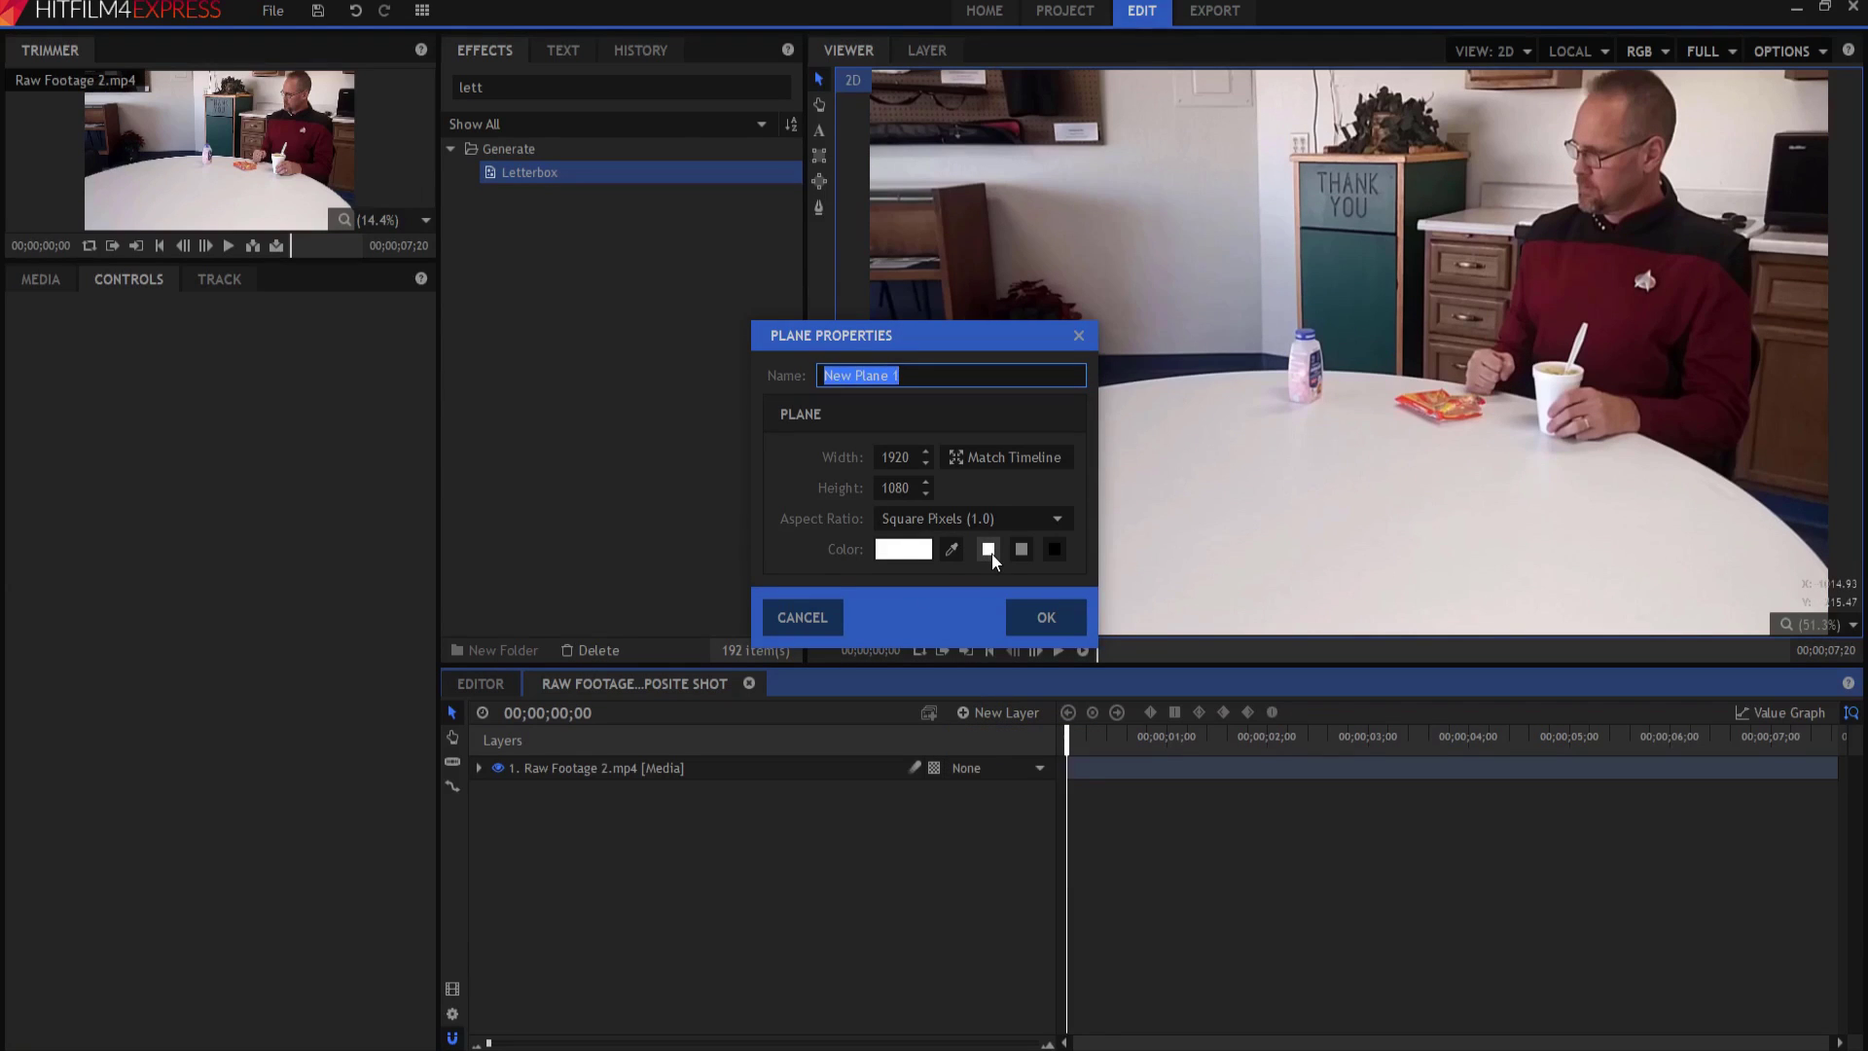
{"action": "type", "text": "LB"}
{"action": "key", "text": "Return"}
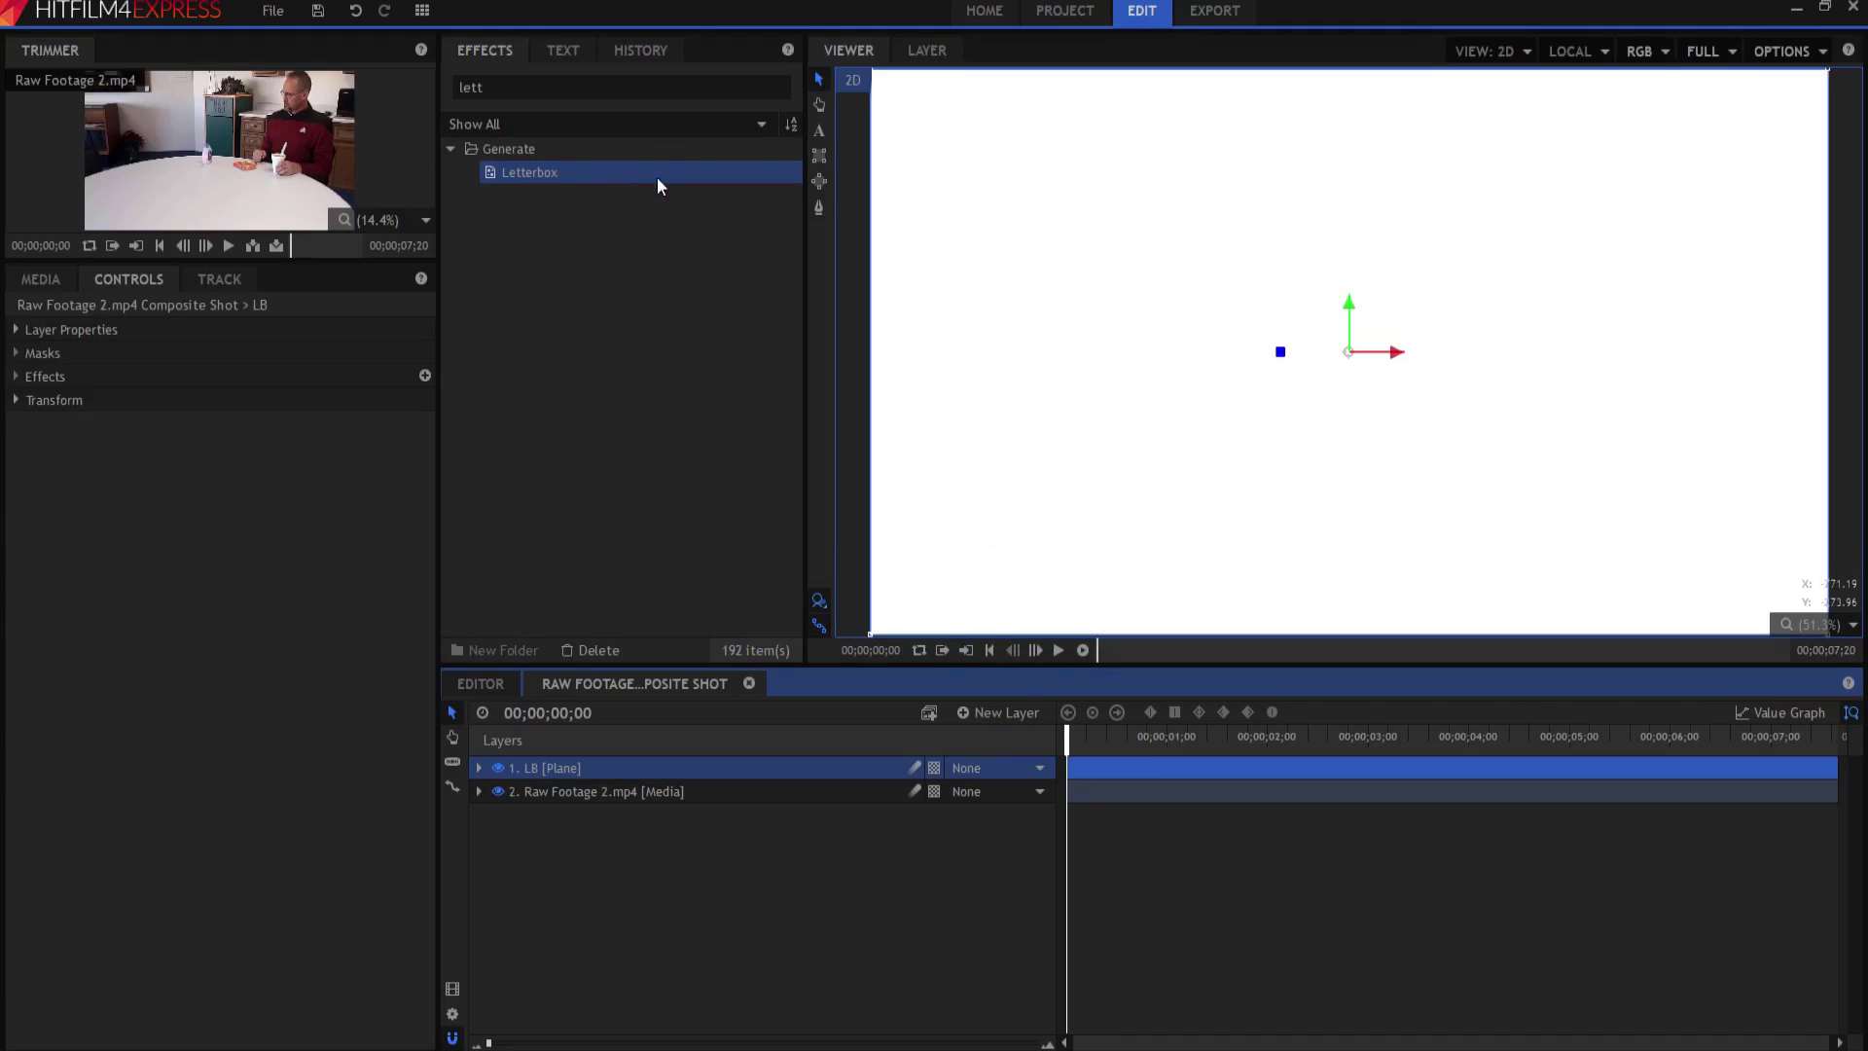
{"action": "left_click_drag", "start_coordinate": [580, 171], "coordinate": [651, 768]}
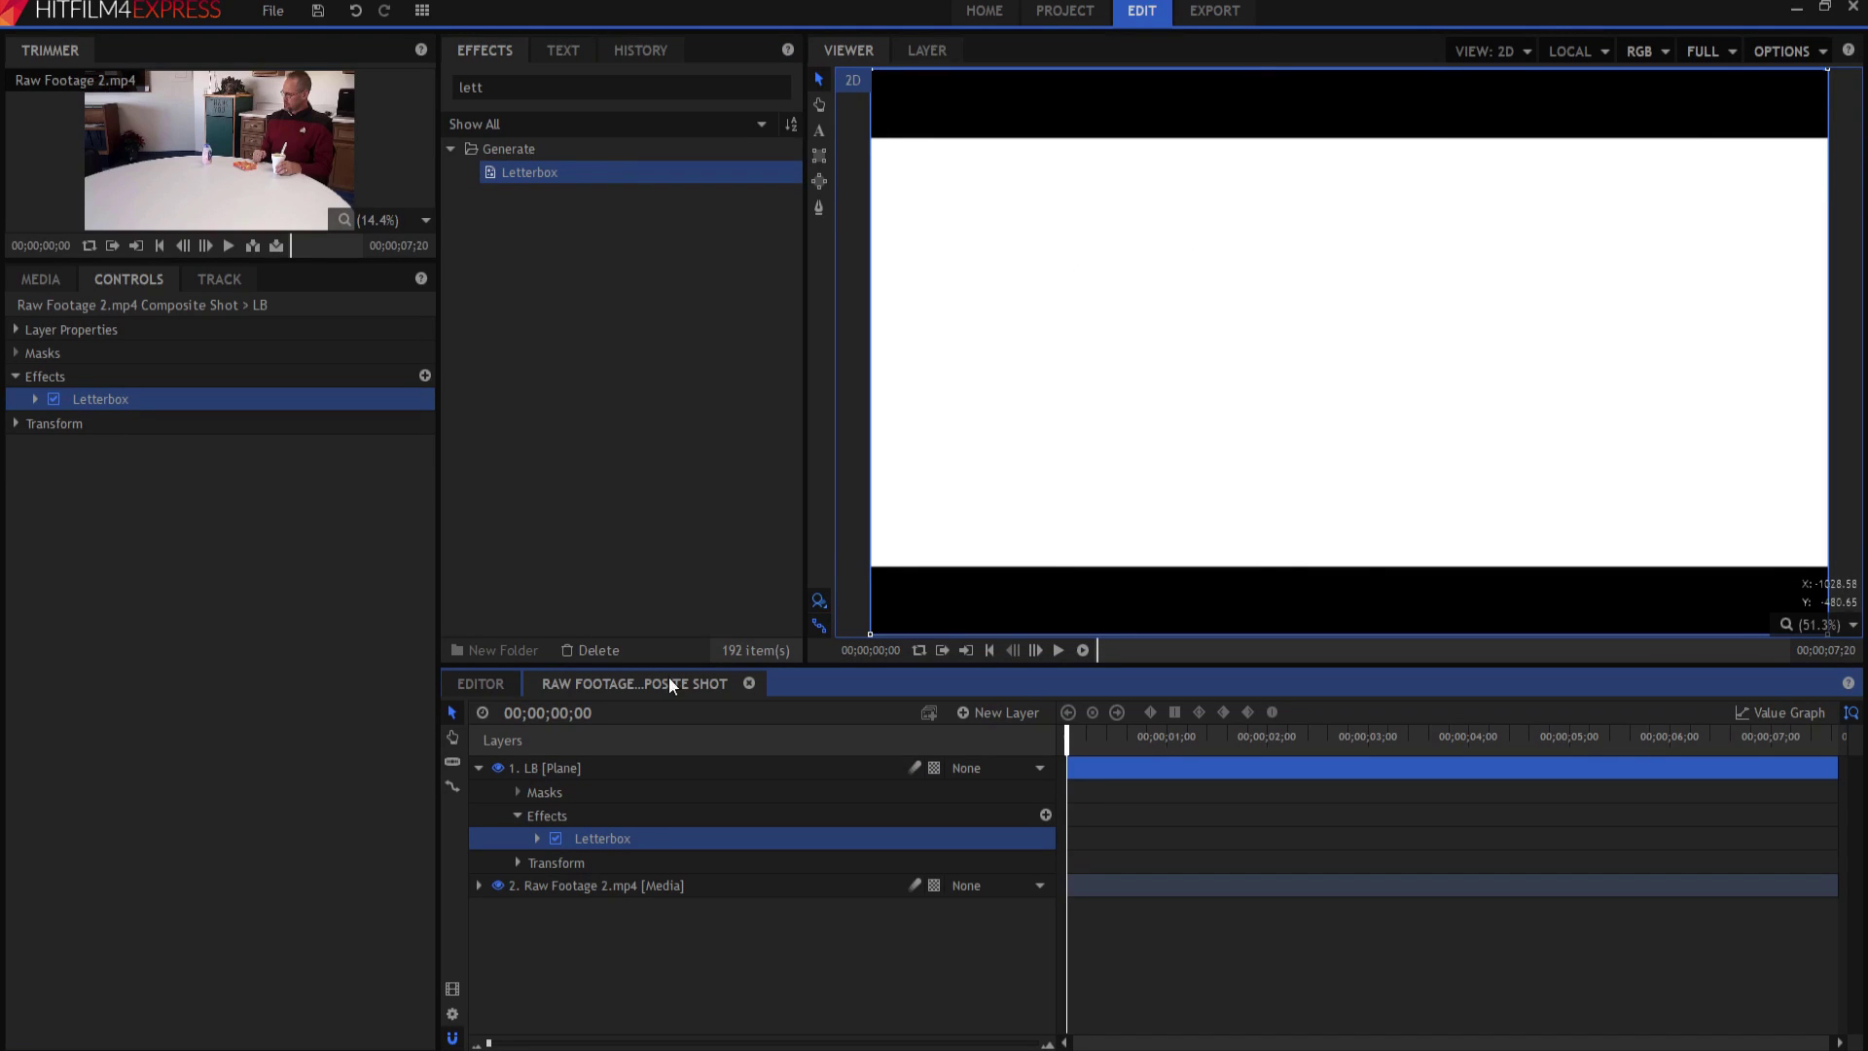
Set the LB plane's blend mode to Darken and move the Raw Footage 2 layer lower
{"action": "right_click", "coordinate": [575, 765]}
{"action": "mouse_move", "coordinate": [721, 321]}
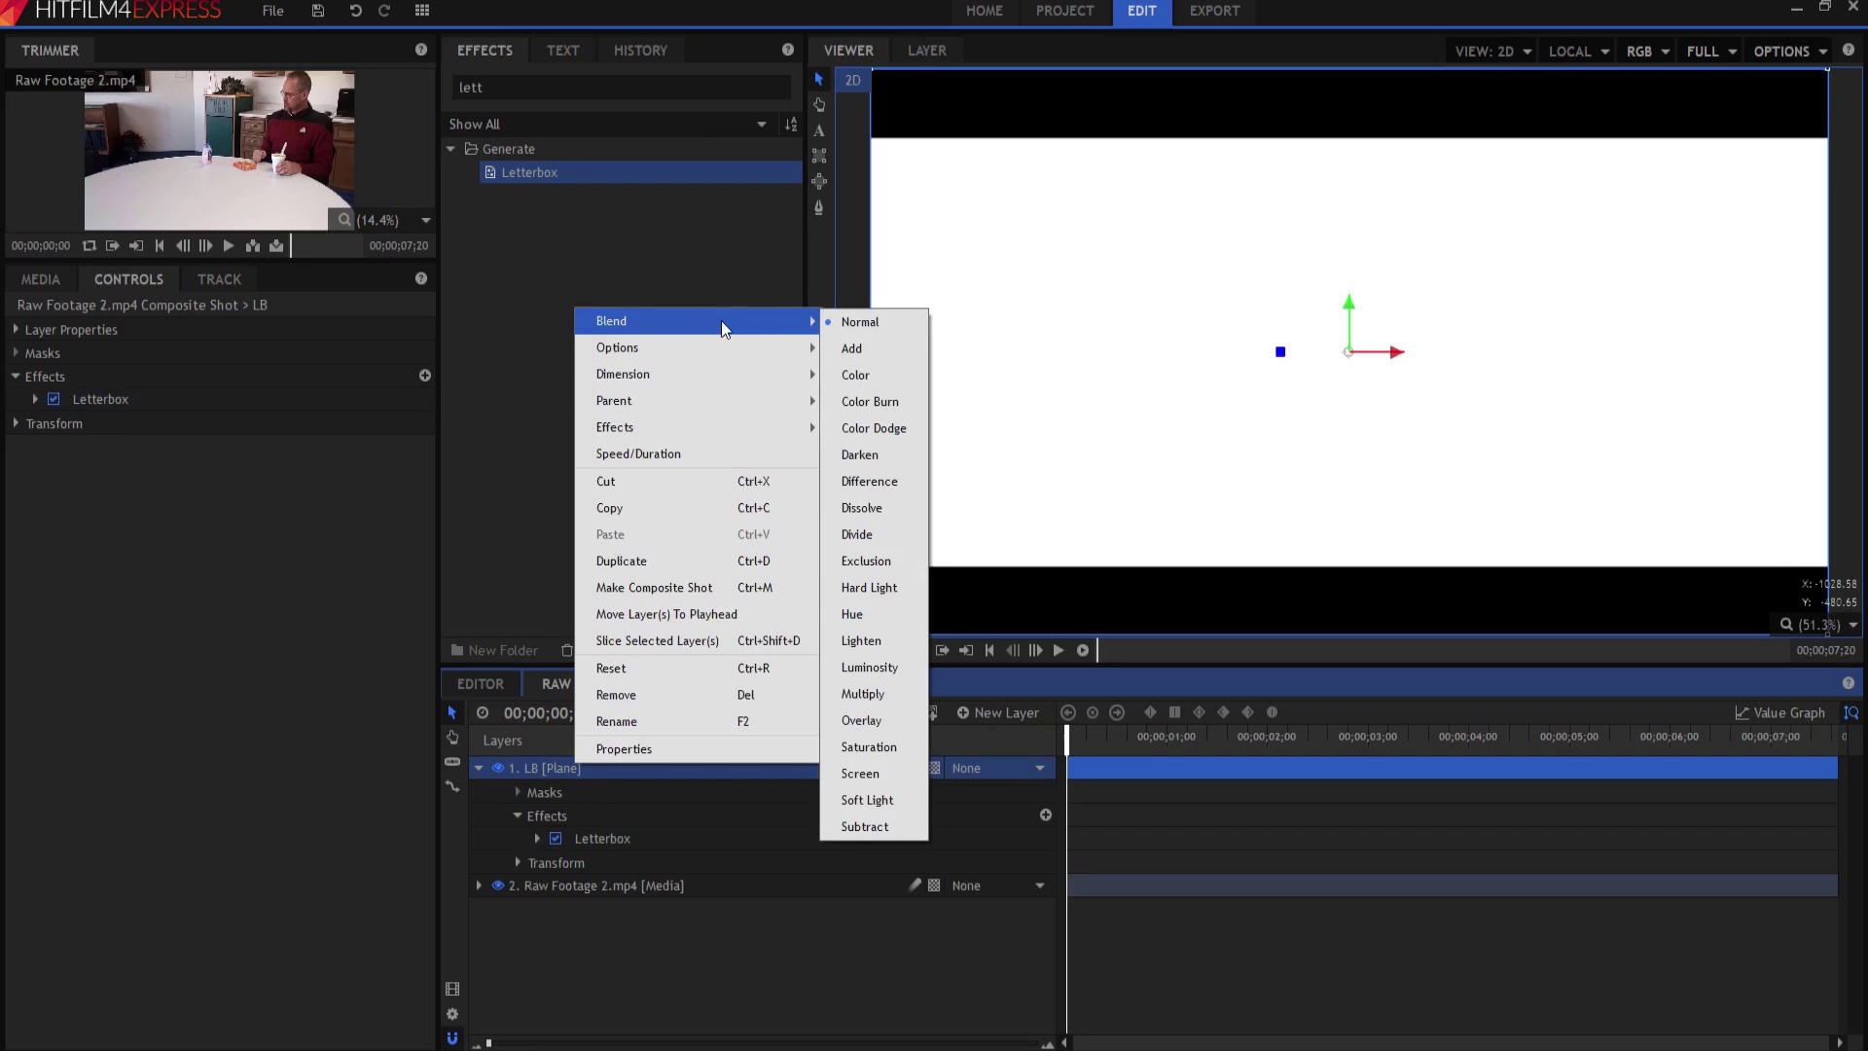
{"action": "left_click", "coordinate": [893, 458]}
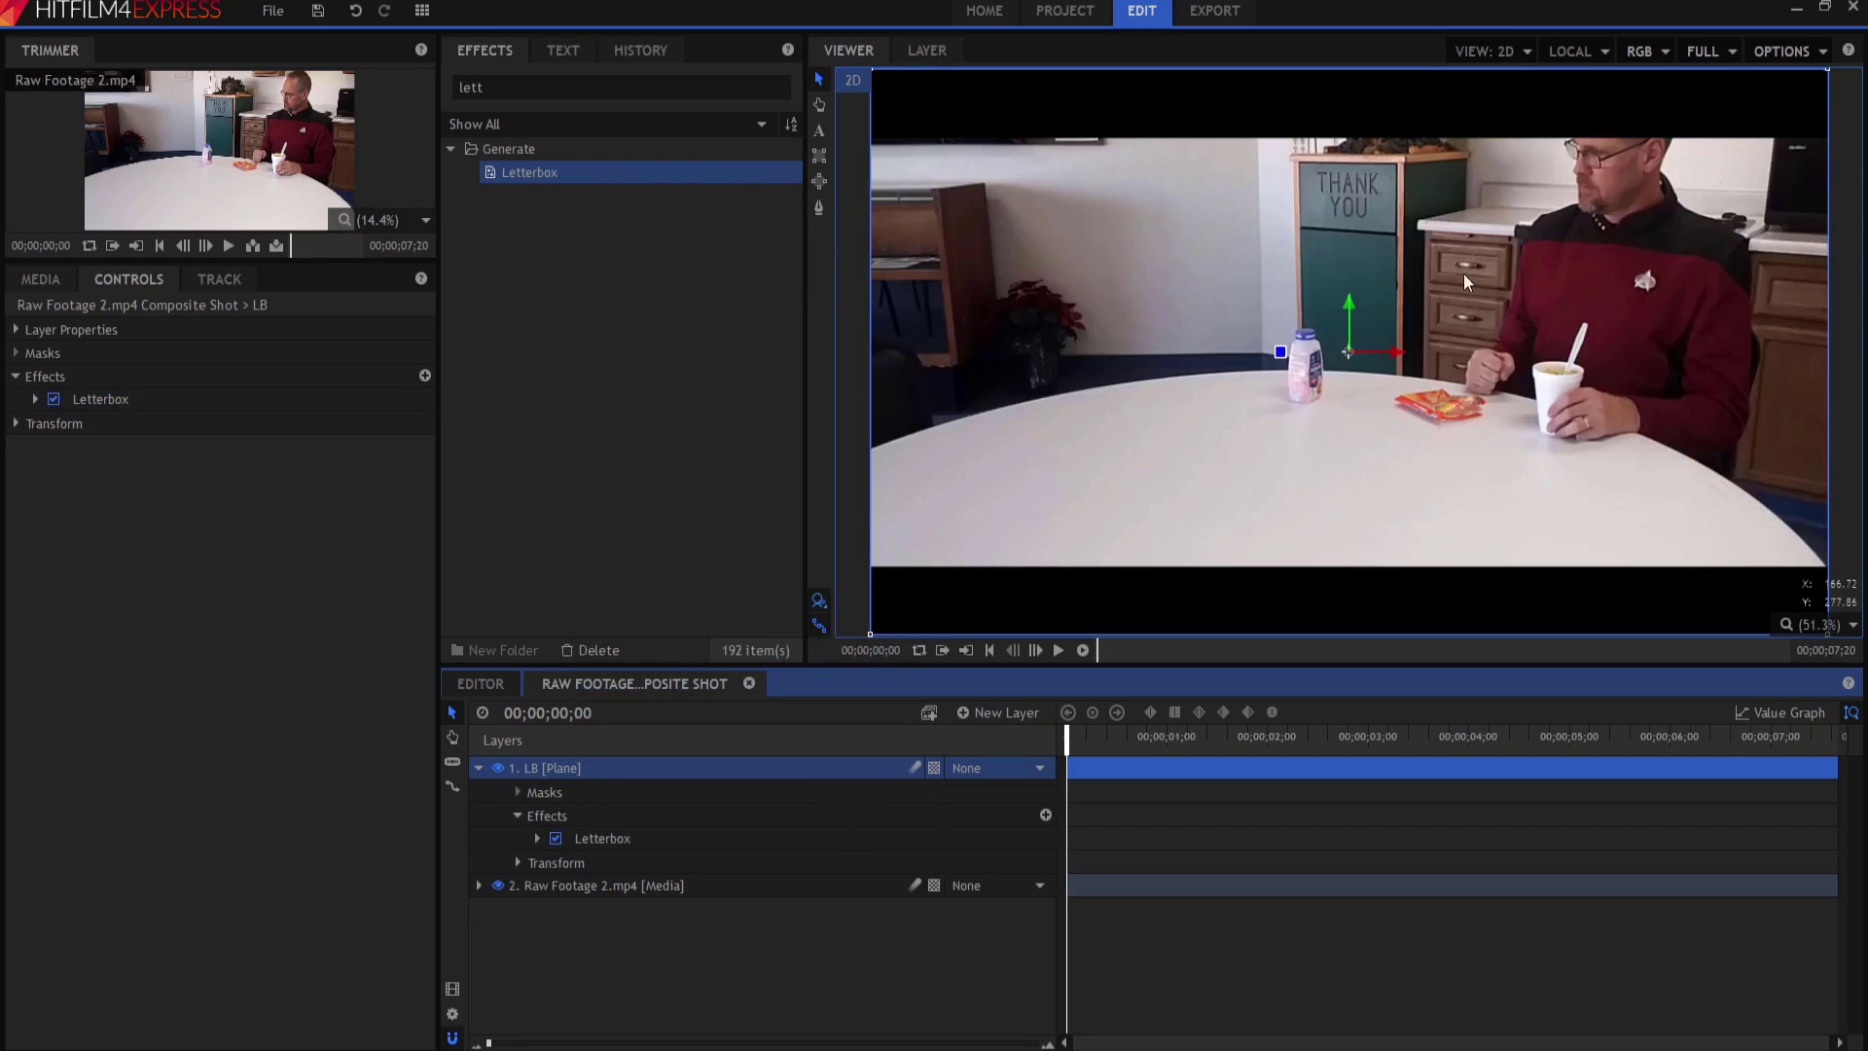
{"action": "left_click", "coordinate": [591, 893]}
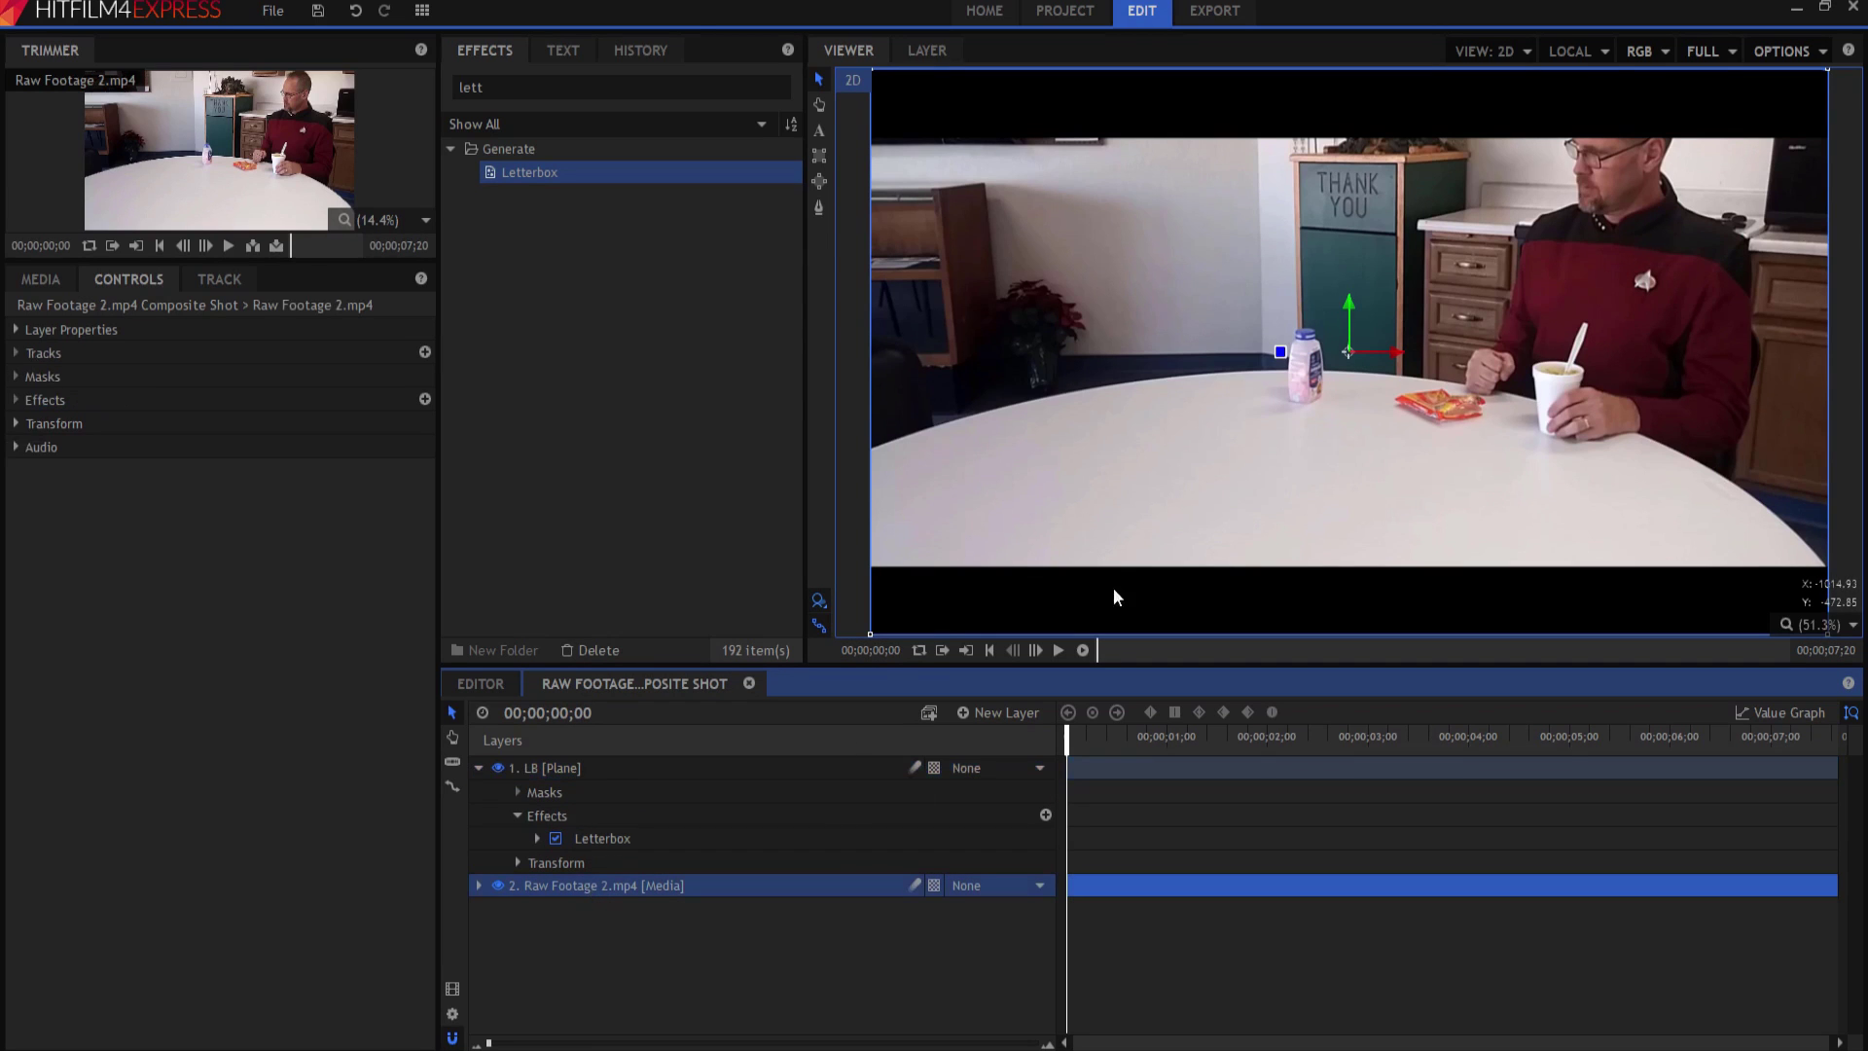
{"action": "left_click_drag", "start_coordinate": [1348, 304], "coordinate": [1343, 371]}
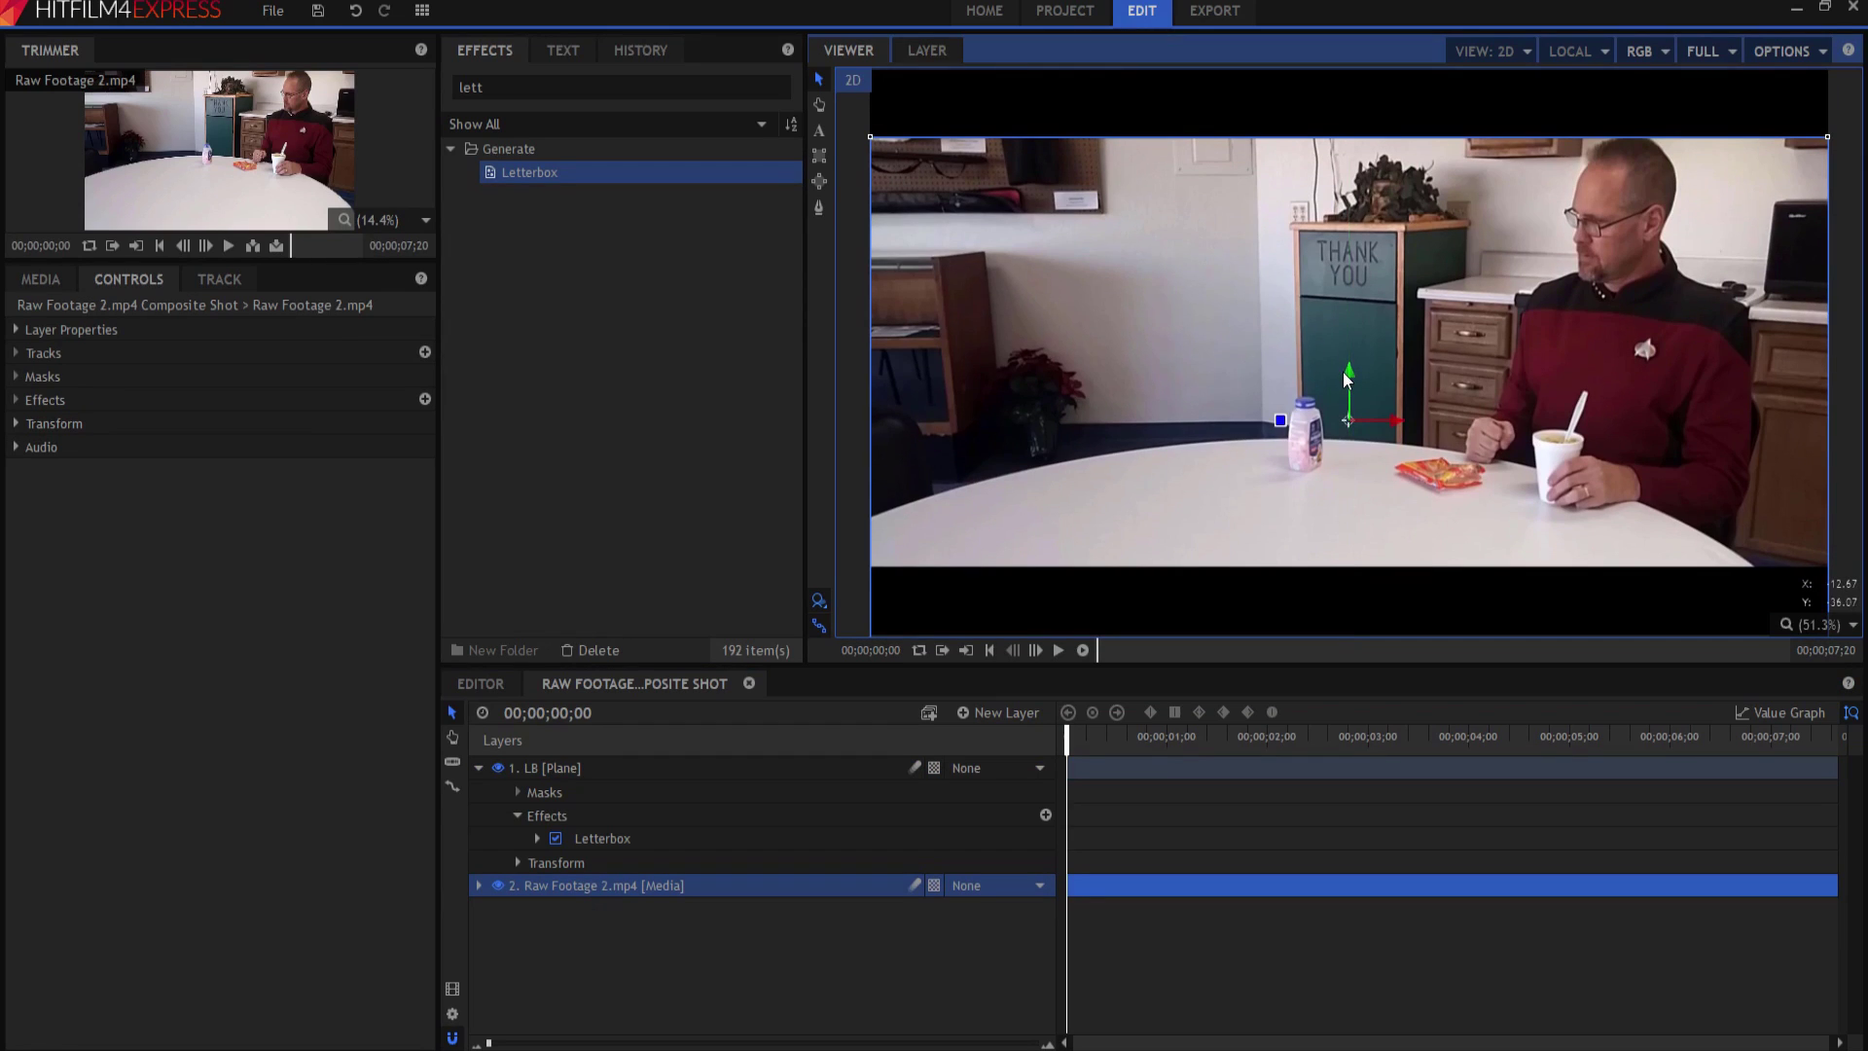
Return to the Editor timeline and put the playhead near the cut at 00;00;07;01
{"action": "left_click", "coordinate": [494, 686]}
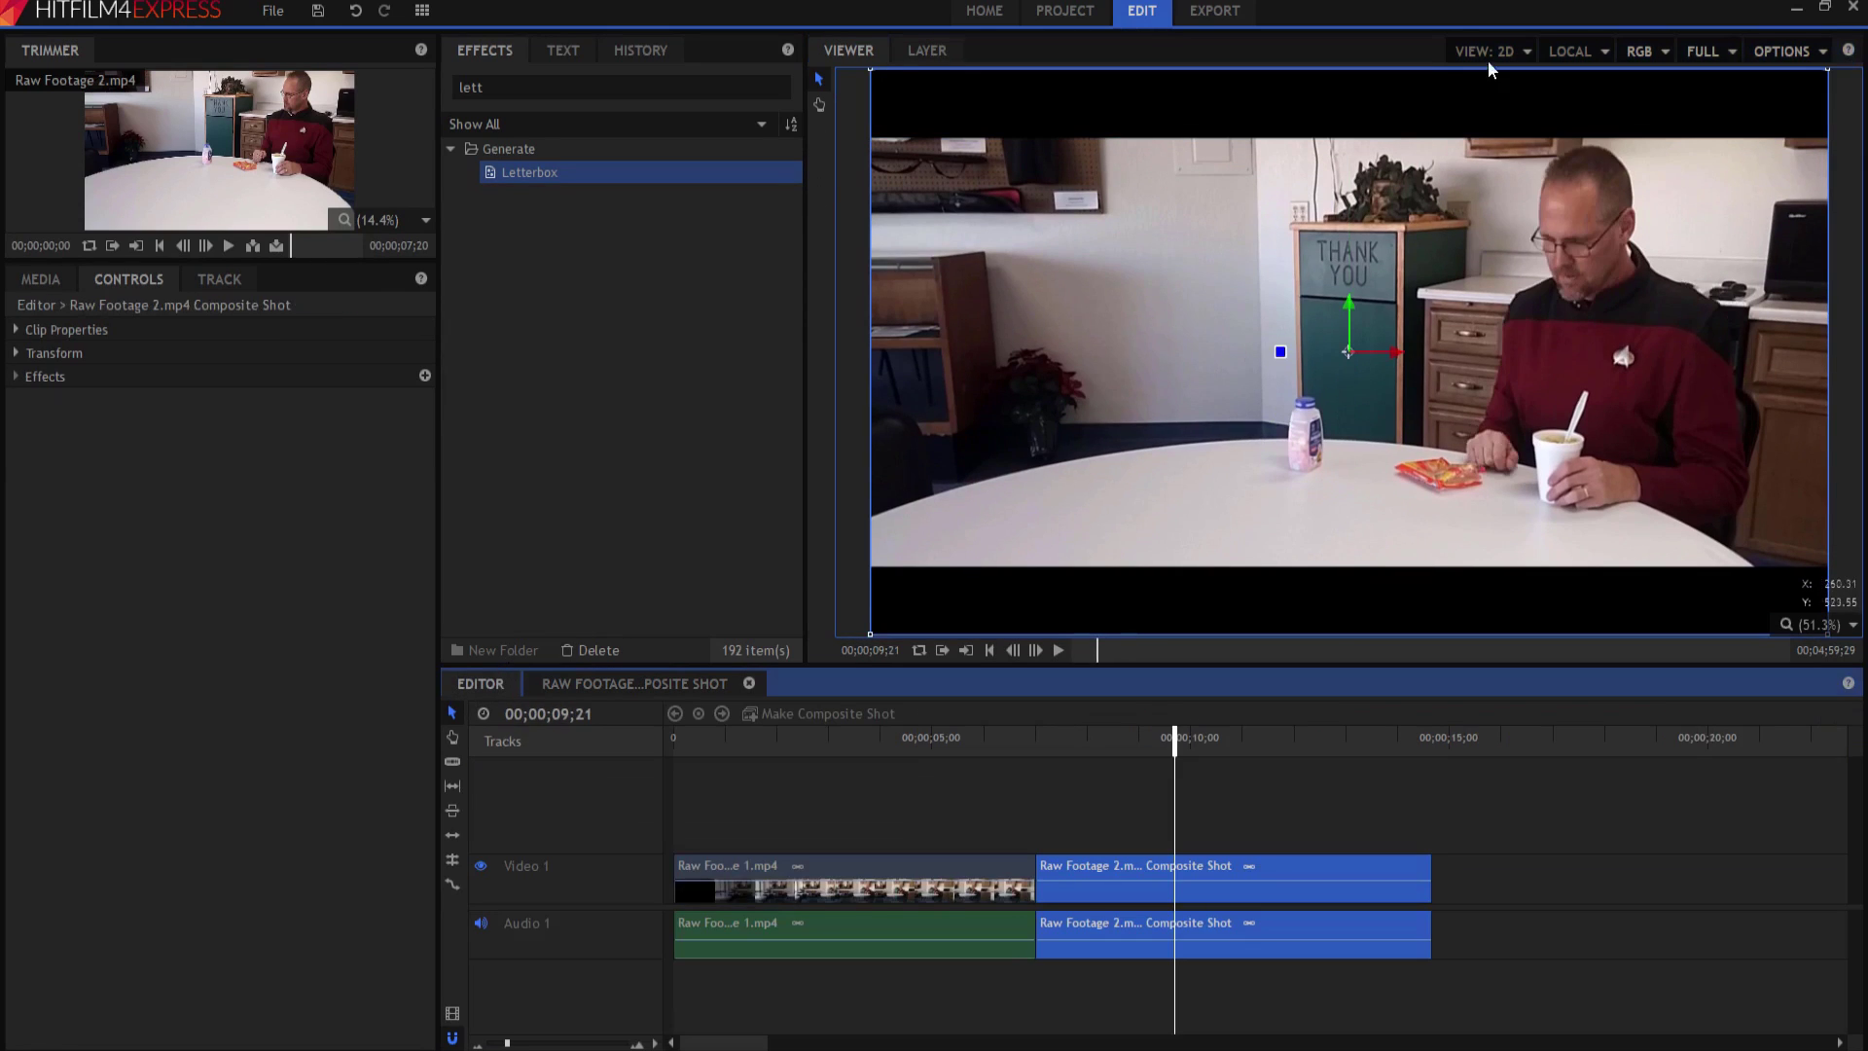
{"action": "left_click", "coordinate": [1038, 747]}
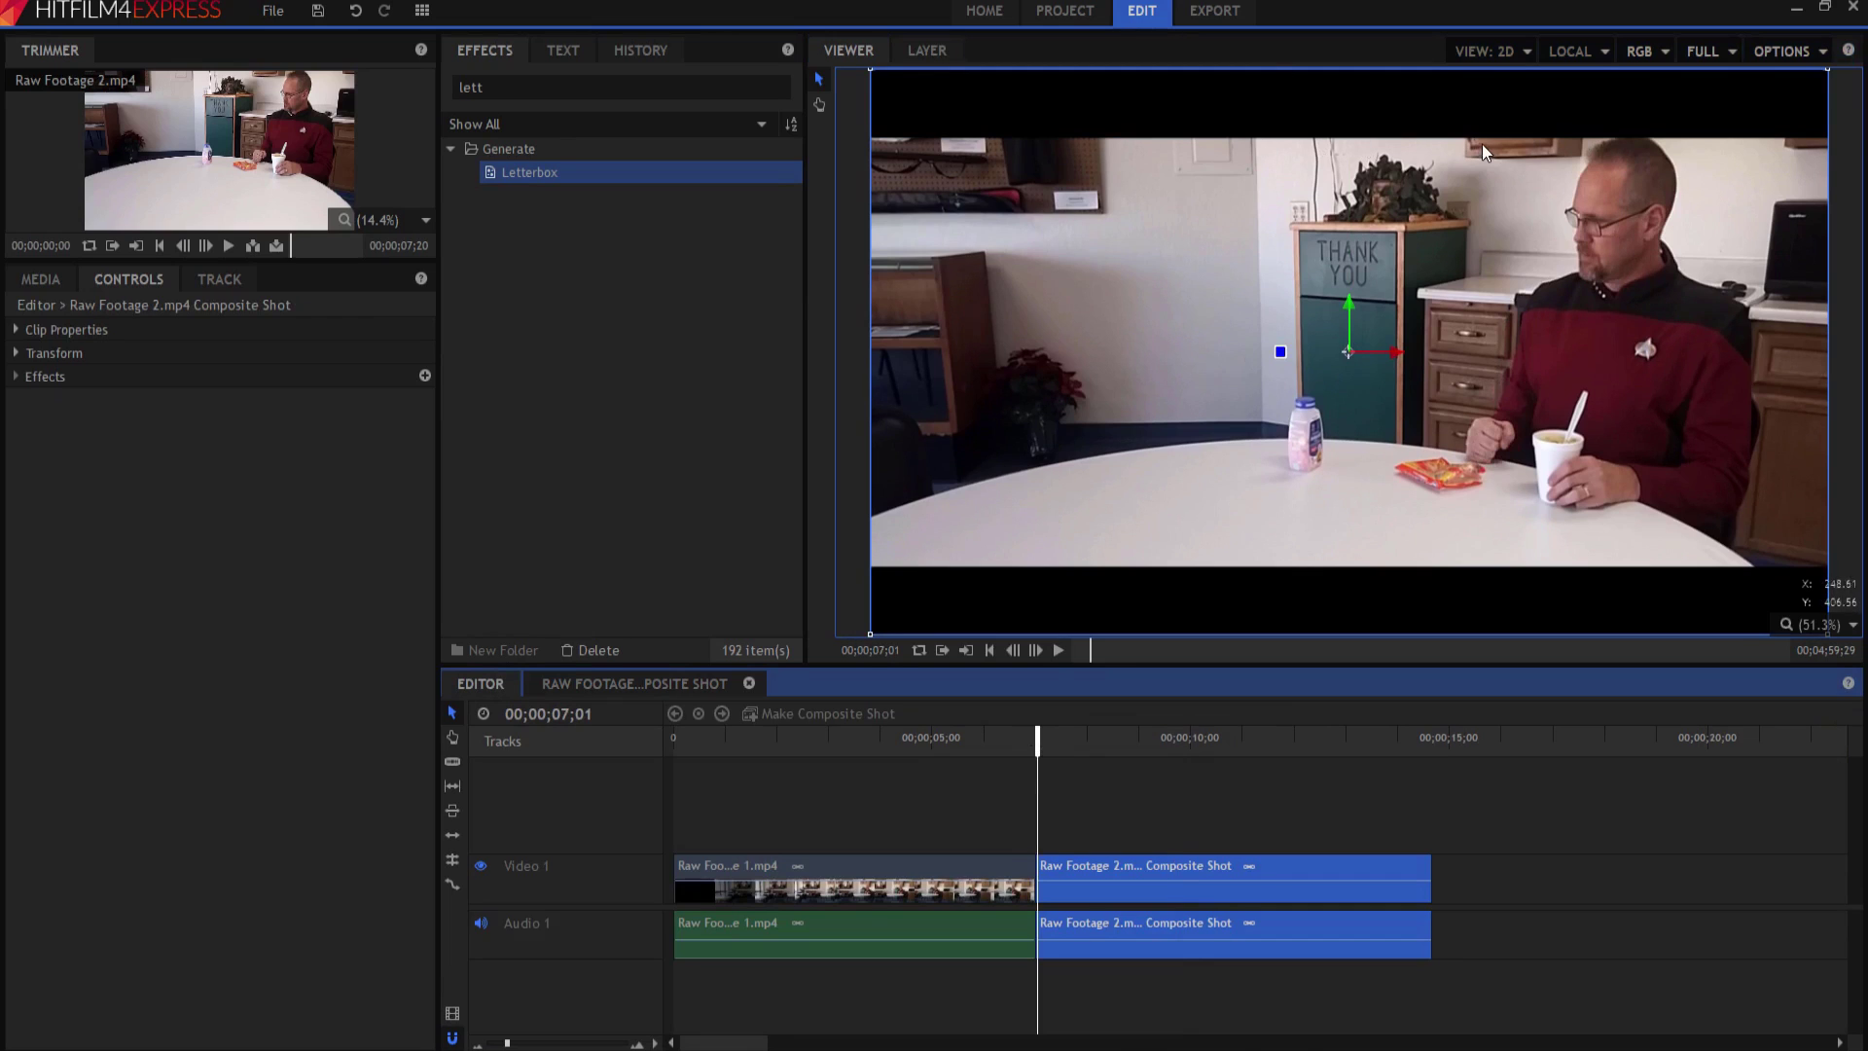
{"action": "key", "text": "Left"}
{"action": "key", "text": "Left"}
{"action": "key", "text": "Right"}
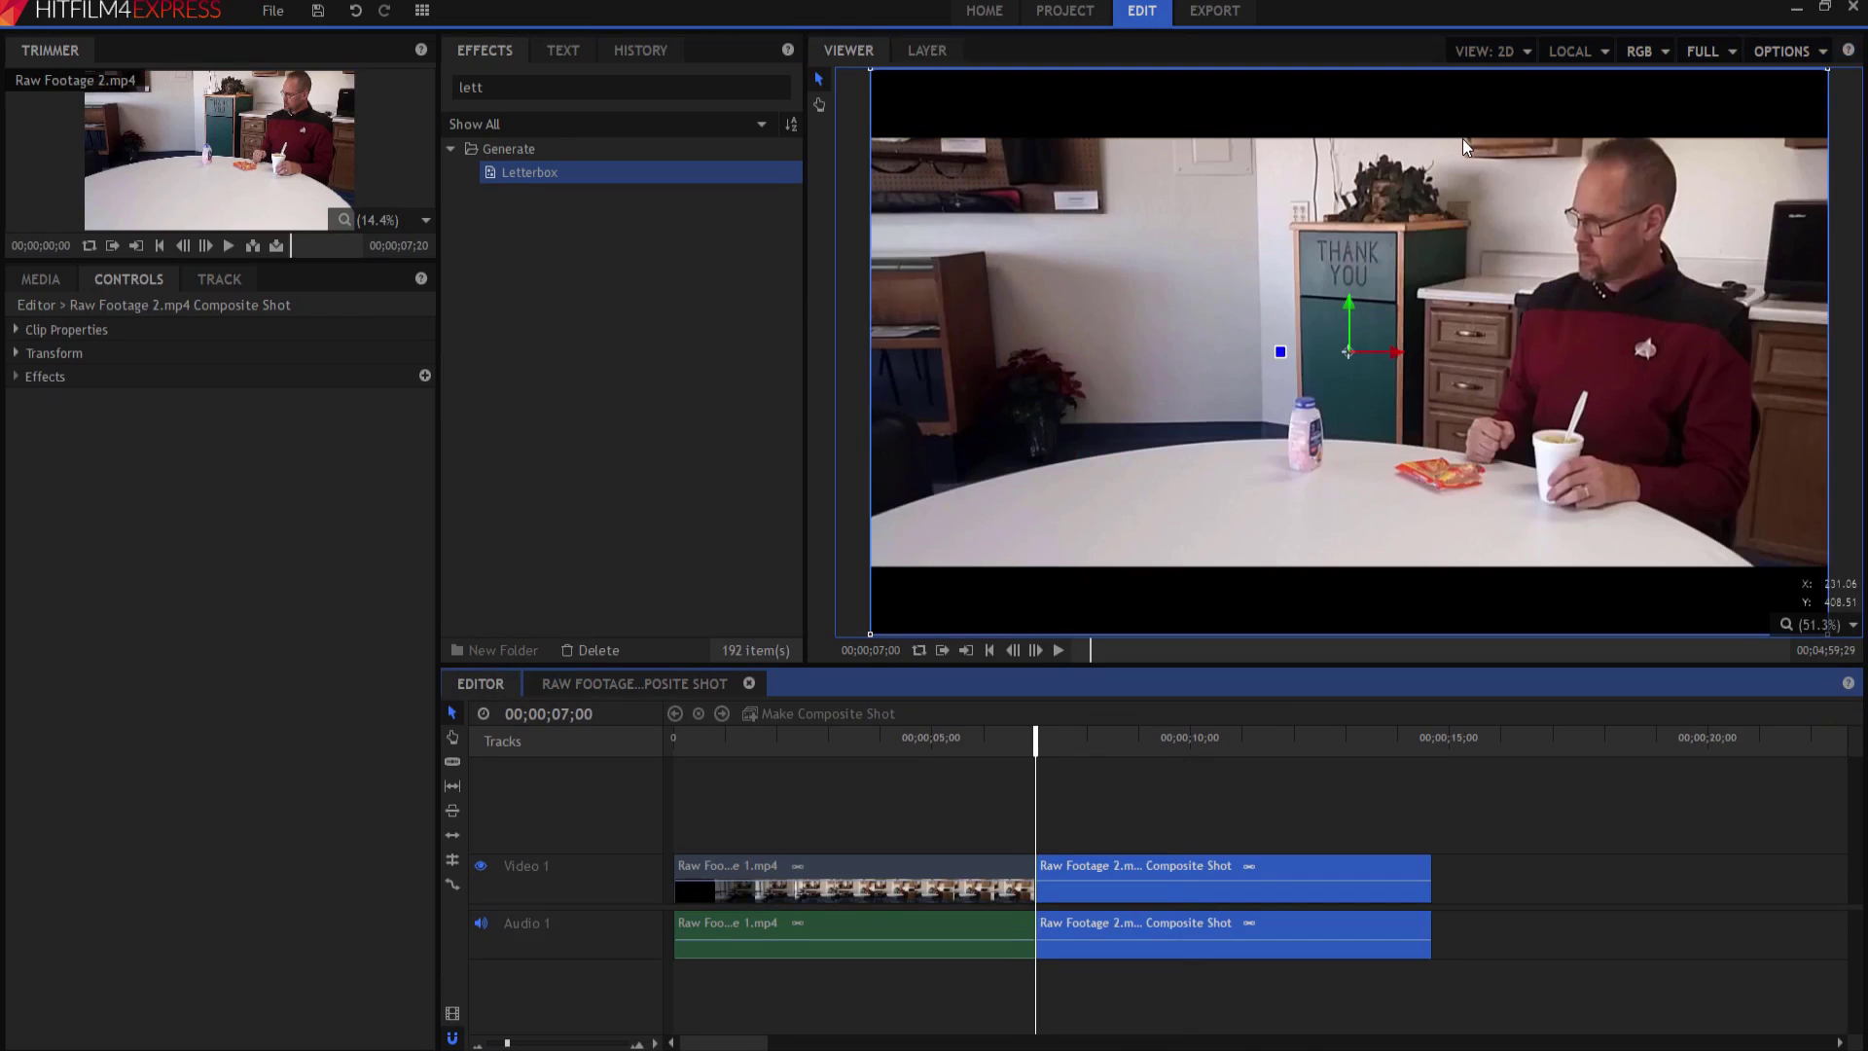
Step frame by frame across the cut, ending just after it at 00;00;07;04
{"action": "key", "text": "Left"}
{"action": "key", "text": "Right"}
{"action": "key", "text": "Left"}
{"action": "key", "text": "Right"}
{"action": "key", "text": "Left"}
{"action": "key", "text": "Right"}
{"action": "key", "text": "Left"}
{"action": "key", "text": "Right"}
{"action": "key", "text": "Left"}
{"action": "key", "text": "Right"}
{"action": "key", "text": "Left"}
{"action": "key", "text": "Right"}
{"action": "key", "text": "Right"}
{"action": "key", "text": "Right"}
{"action": "key", "text": "Right"}
{"action": "key", "text": "Right"}
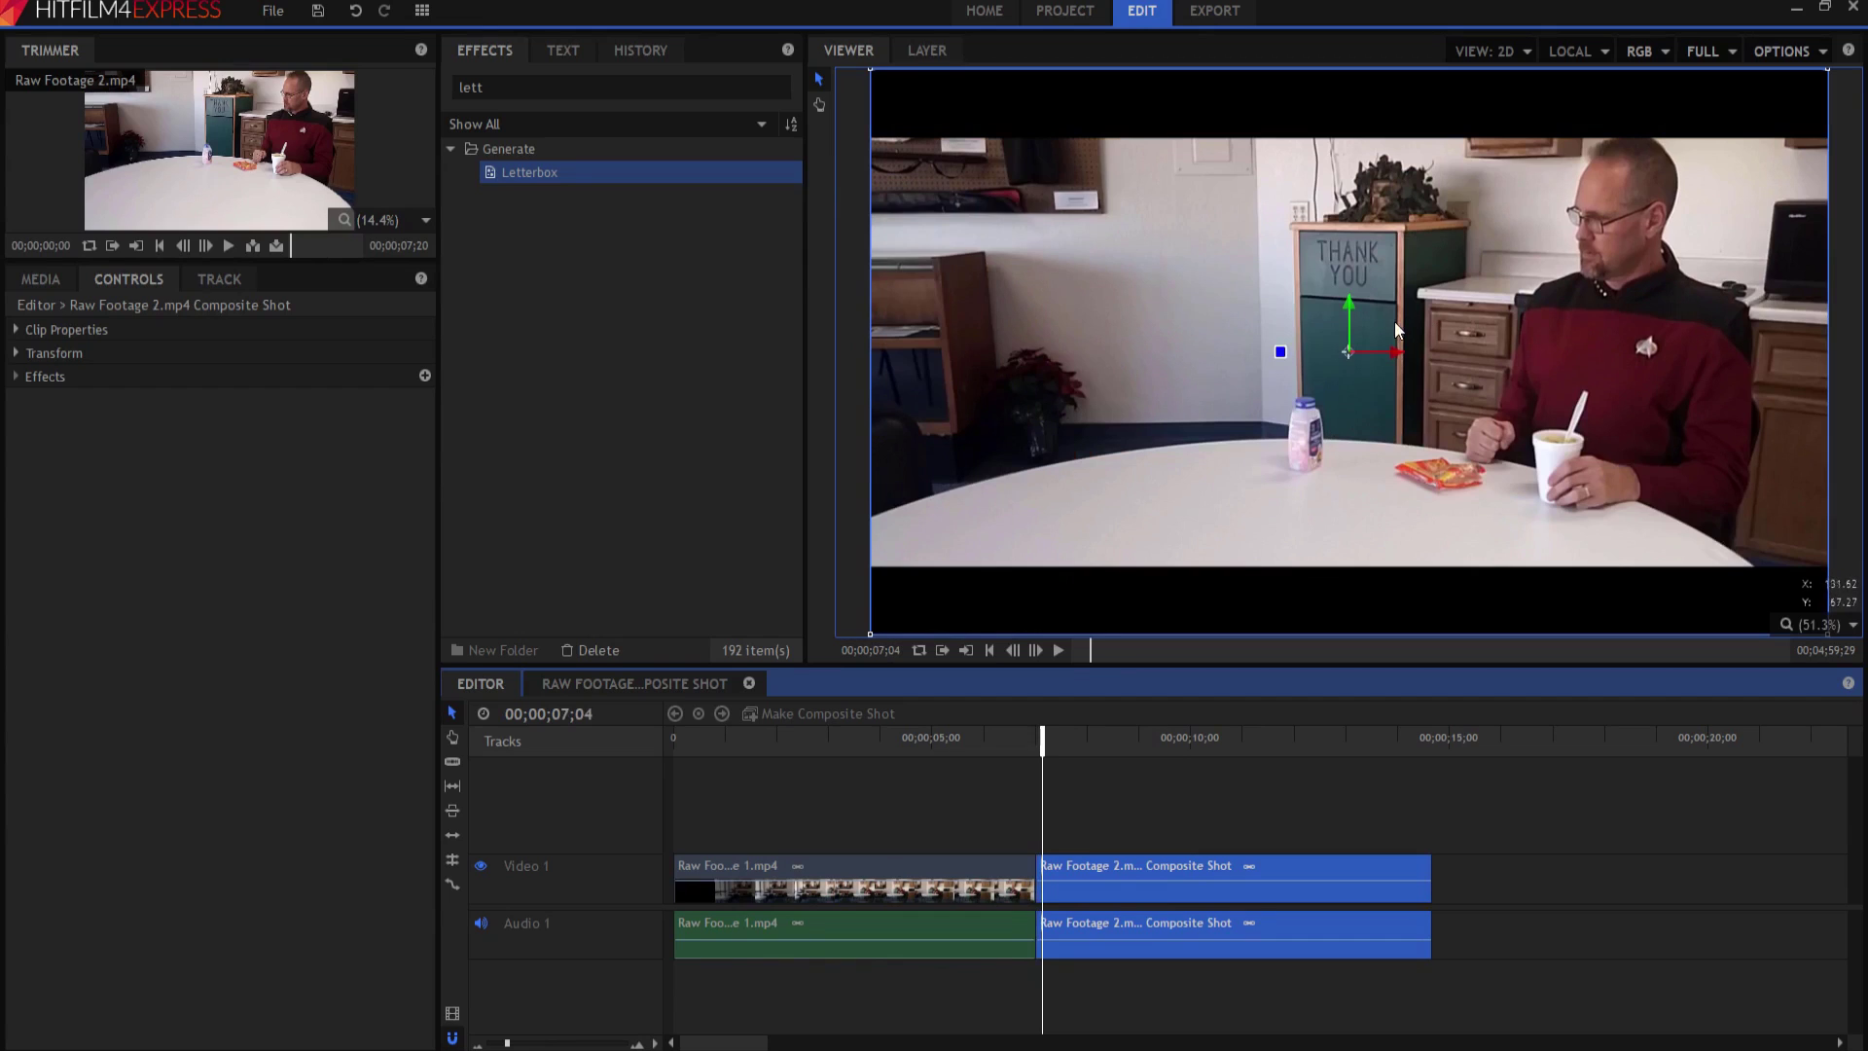